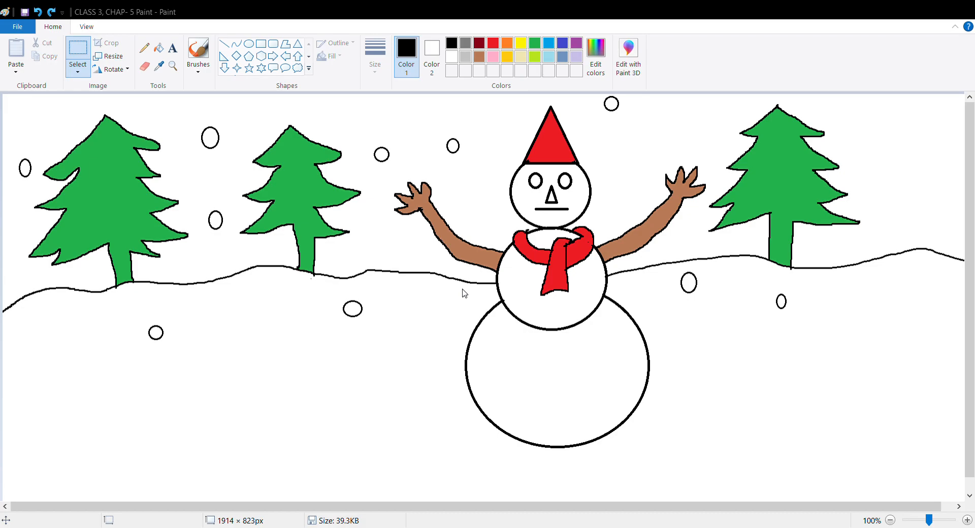
- Start a new blank picture and draw a black-outlined circle for a head in the left half of the canvas
{"action": "key", "text": "ctrl+n"}
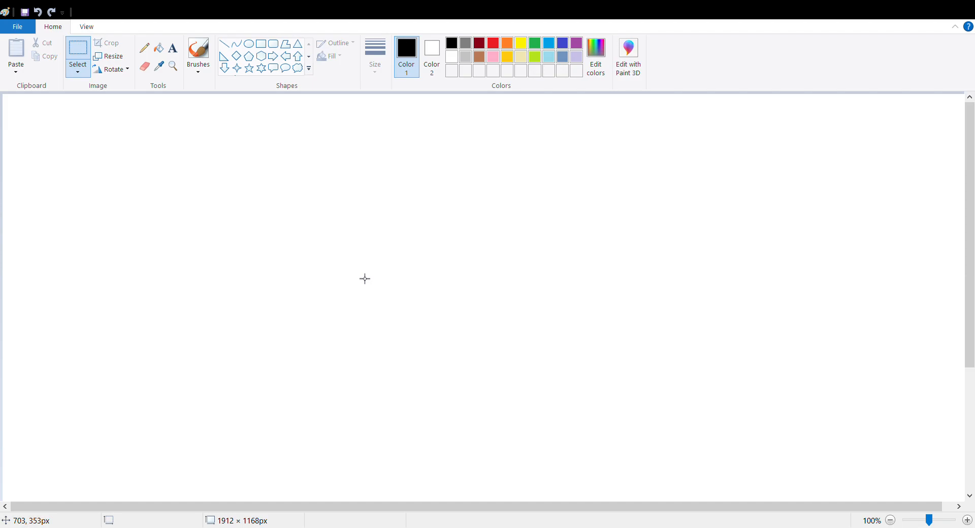
{"action": "left_click", "coordinate": [249, 45]}
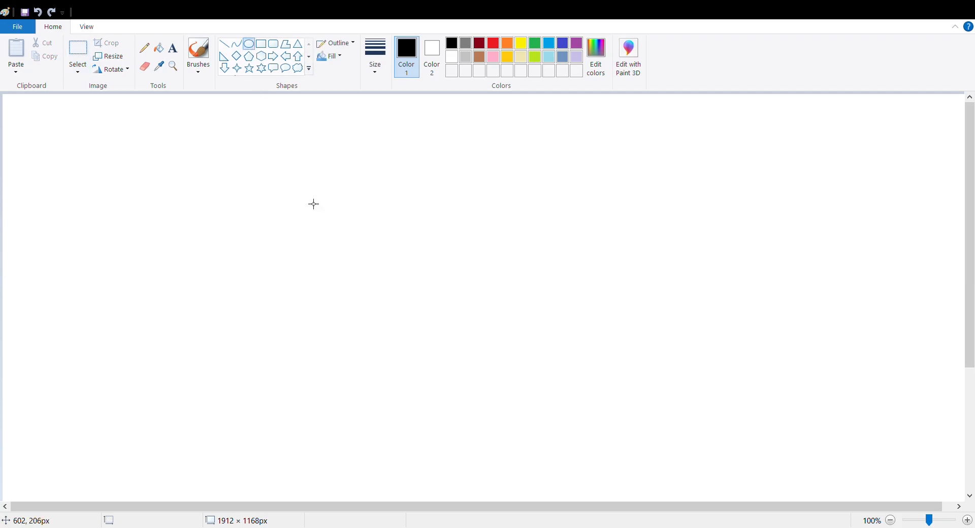
{"action": "left_click_drag", "start_coordinate": [287, 231], "coordinate": [387, 328]}
{"action": "left_click", "coordinate": [422, 319]}
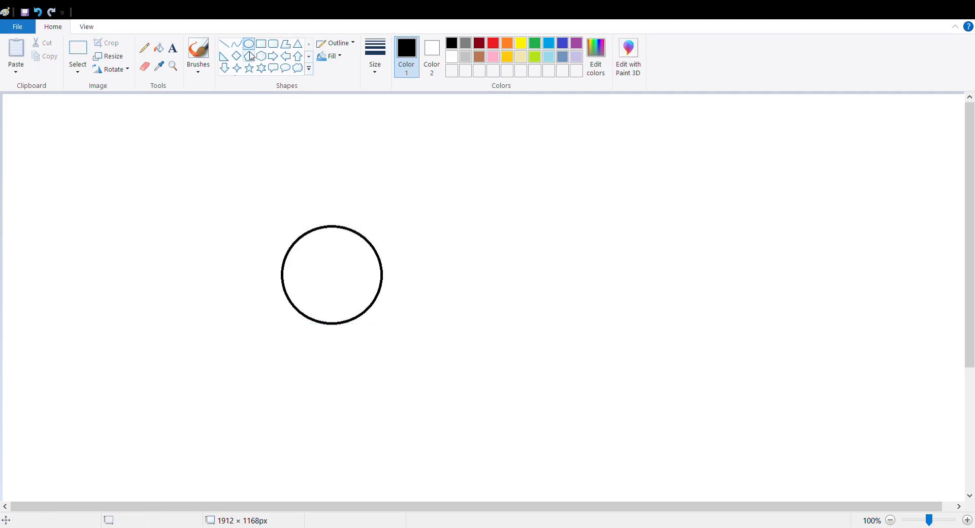
- Draw two slanted lines from a point above the head down to the circle's sides, forming a cone-shaped hat
{"action": "left_click", "coordinate": [227, 47]}
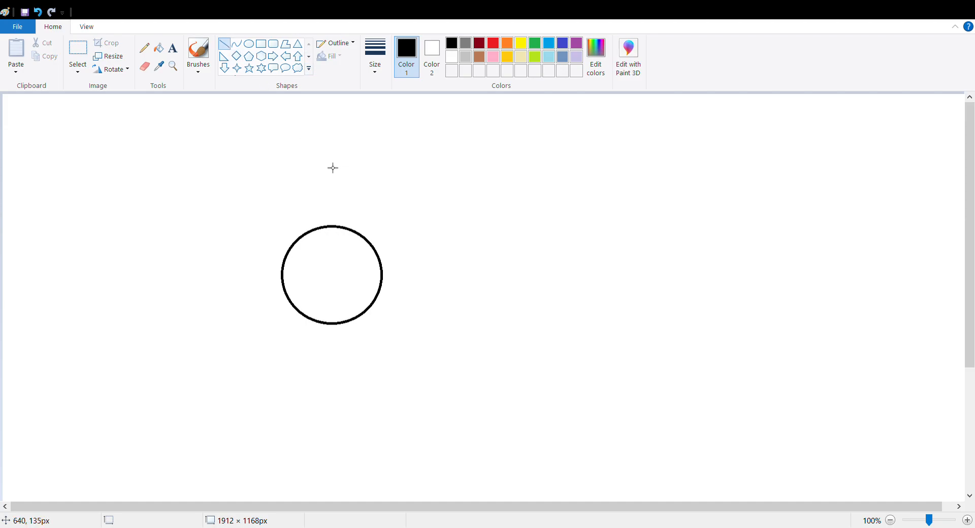
{"action": "left_click_drag", "start_coordinate": [328, 163], "coordinate": [375, 246]}
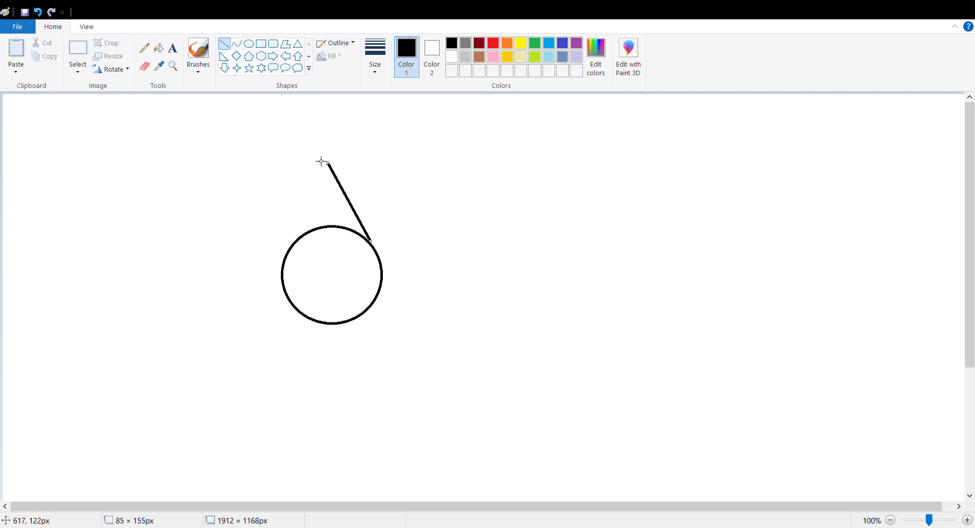
{"action": "left_click", "coordinate": [225, 46]}
{"action": "left_click_drag", "start_coordinate": [328, 164], "coordinate": [290, 249]}
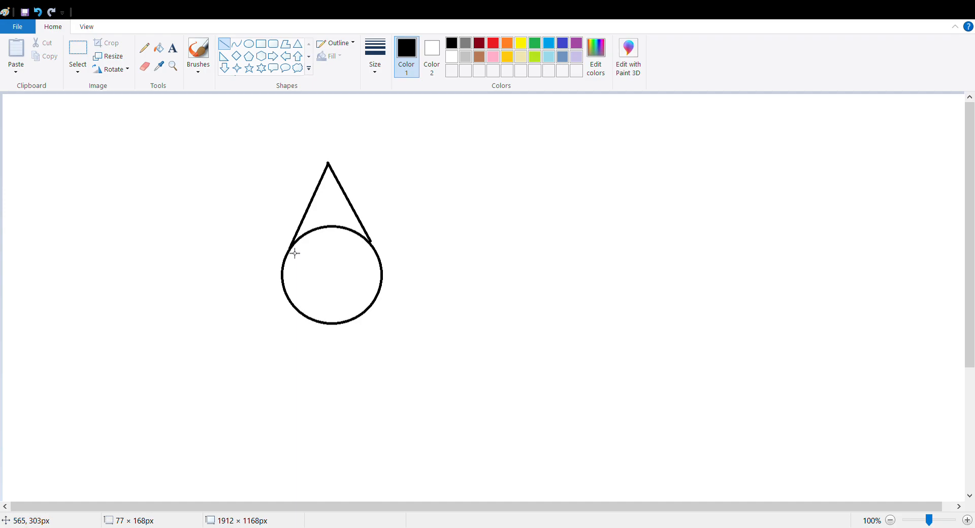
{"action": "left_click", "coordinate": [376, 246]}
{"action": "left_click_drag", "start_coordinate": [375, 246], "coordinate": [377, 249]}
{"action": "left_click", "coordinate": [336, 221]}
{"action": "left_click", "coordinate": [249, 44]}
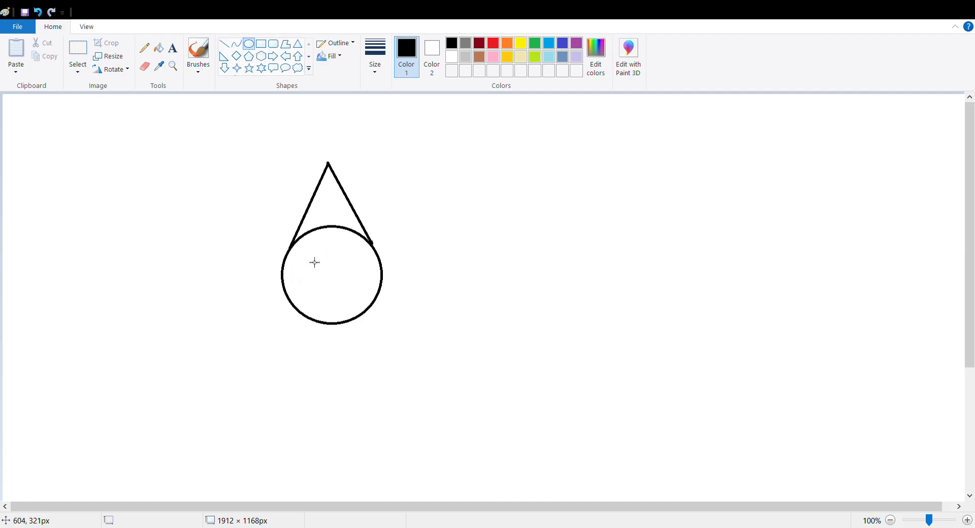
{"action": "left_click_drag", "start_coordinate": [314, 262], "coordinate": [331, 280]}
{"action": "left_click", "coordinate": [309, 62]}
{"action": "mouse_move", "coordinate": [353, 268]}
{"action": "left_mouse_down"}
{"action": "mouse_move", "coordinate": [347, 260]}
{"action": "mouse_move", "coordinate": [369, 280]}
{"action": "left_mouse_up"}
{"action": "left_click", "coordinate": [320, 270]}
{"action": "key", "text": "ctrl+z"}
{"action": "key", "text": "ctrl+z"}
- Draw two oval eyes about 33 × 41 px in the upper half of the face, nudging the second one slightly toward the first
{"action": "left_click_drag", "start_coordinate": [308, 258], "coordinate": [324, 277]}
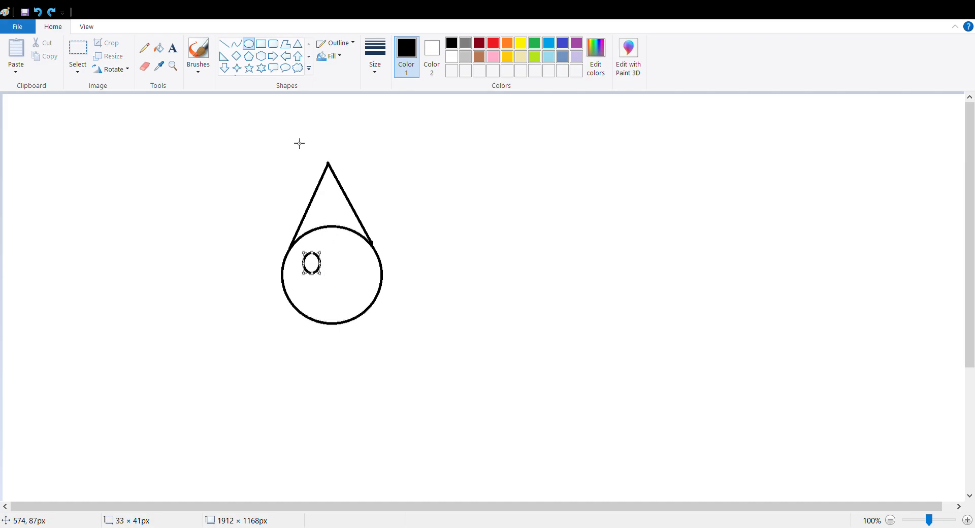
{"action": "left_click", "coordinate": [312, 165]}
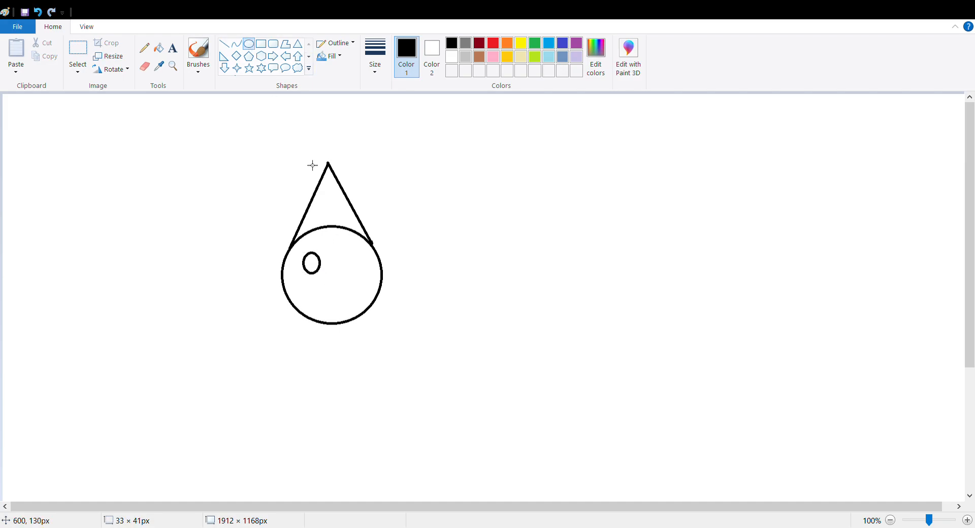
{"action": "left_click_drag", "start_coordinate": [348, 252], "coordinate": [370, 278]}
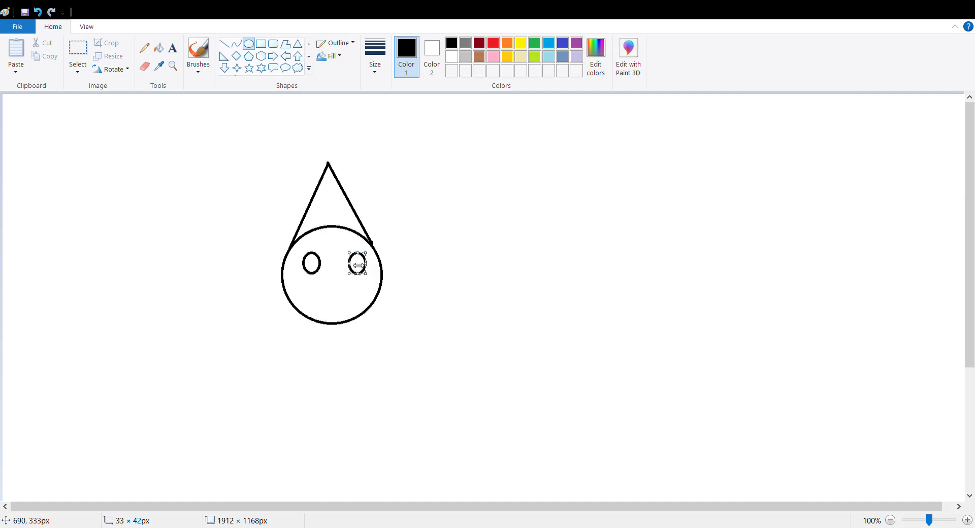
{"action": "left_click_drag", "start_coordinate": [354, 265], "coordinate": [352, 265]}
{"action": "left_click_drag", "start_coordinate": [373, 268], "coordinate": [369, 266]}
{"action": "left_click", "coordinate": [339, 271]}
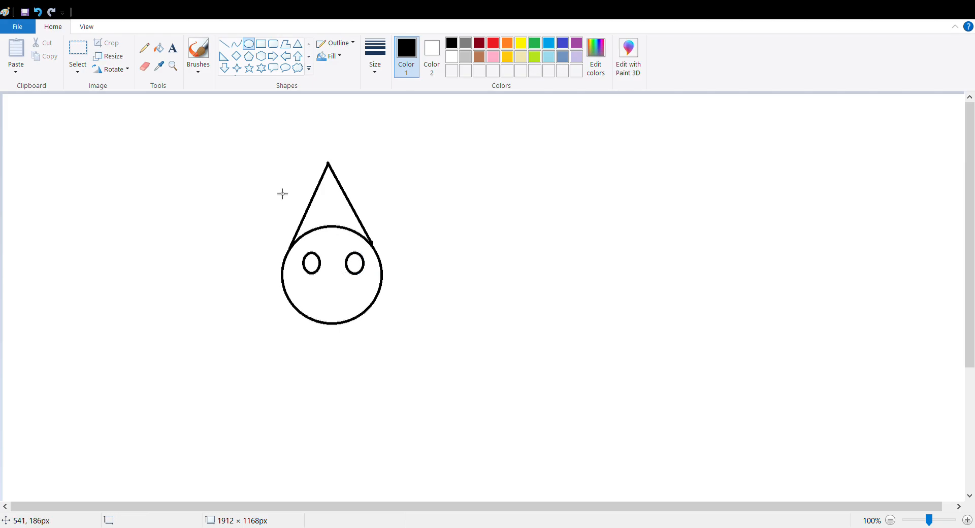
{"action": "left_click", "coordinate": [252, 47]}
{"action": "mouse_move", "coordinate": [315, 267]}
{"action": "left_mouse_down"}
{"action": "mouse_move", "coordinate": [321, 274]}
{"action": "mouse_move", "coordinate": [352, 260]}
{"action": "mouse_move", "coordinate": [365, 272]}
{"action": "left_mouse_up"}
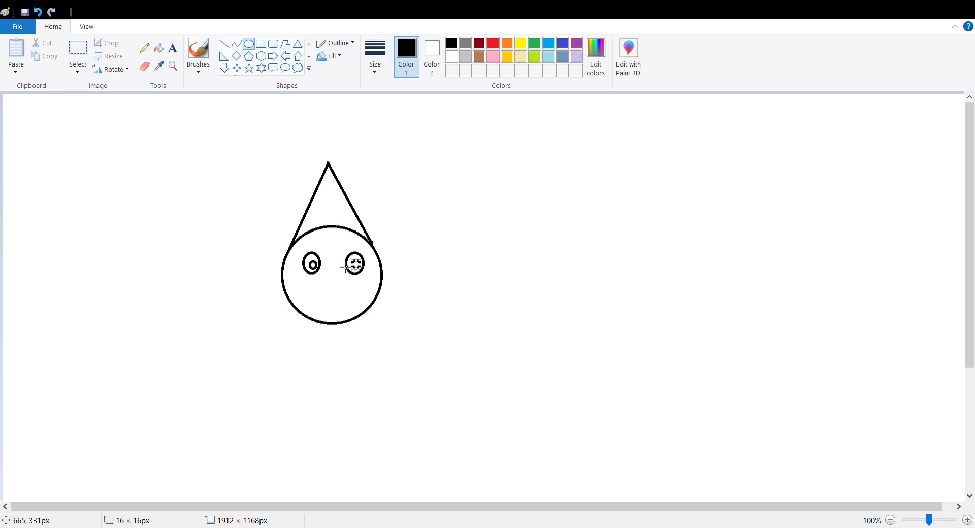
{"action": "left_click", "coordinate": [318, 268]}
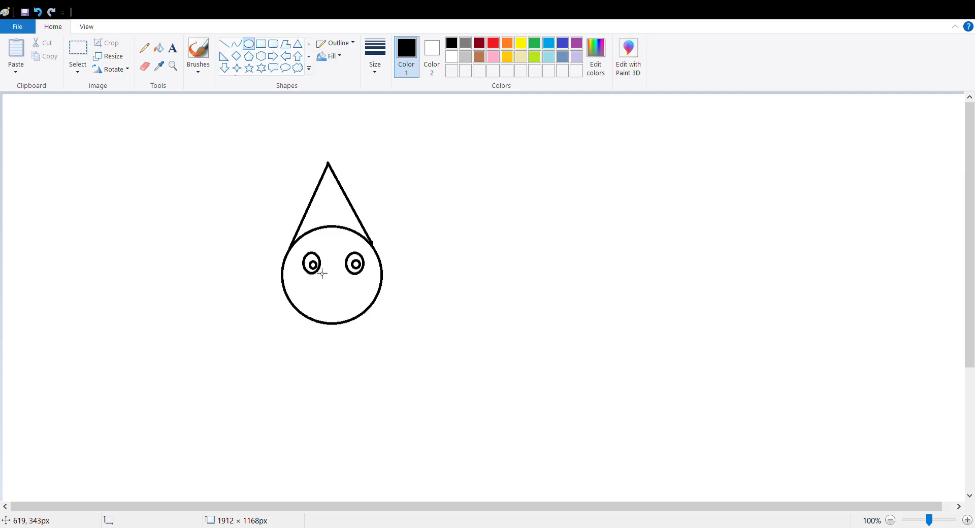
{"action": "mouse_move", "coordinate": [314, 269]}
{"action": "left_mouse_down"}
{"action": "mouse_move", "coordinate": [324, 278]}
{"action": "mouse_move", "coordinate": [317, 272]}
{"action": "left_mouse_up"}
{"action": "key", "text": "ctrl+z"}
{"action": "key", "text": "ctrl+z"}
- Draw a small oval pupil about 13 × 18 px inside each eye
{"action": "left_click_drag", "start_coordinate": [314, 268], "coordinate": [364, 274]}
{"action": "key", "text": "ctrl+z"}
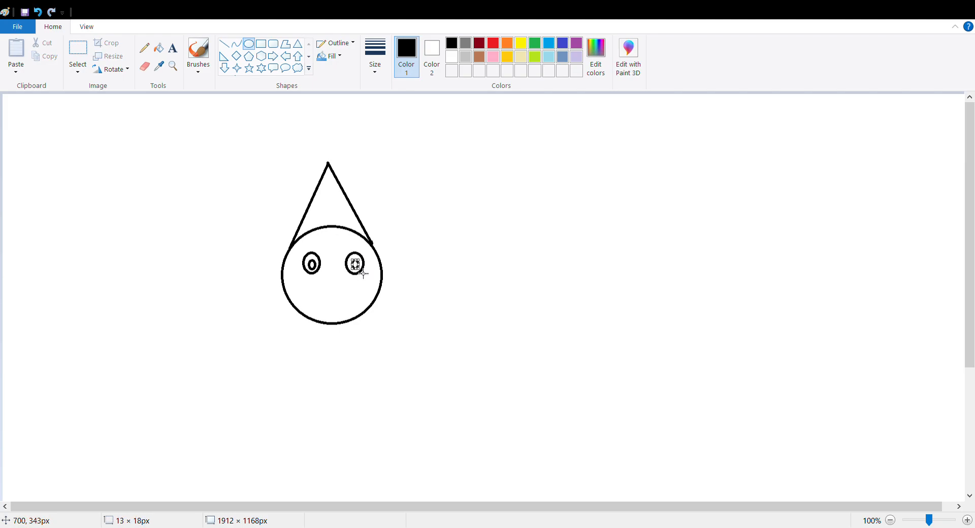
{"action": "left_click", "coordinate": [347, 275]}
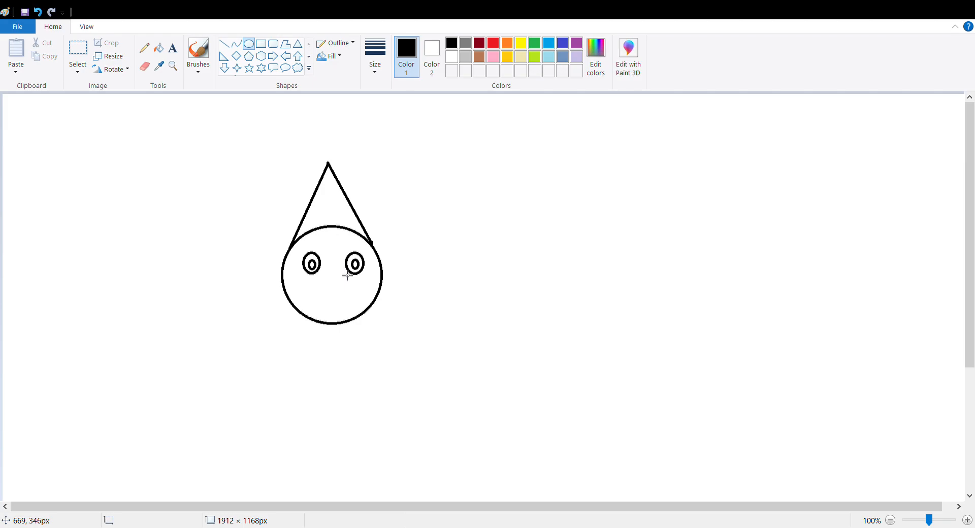
{"action": "left_click", "coordinate": [238, 47]}
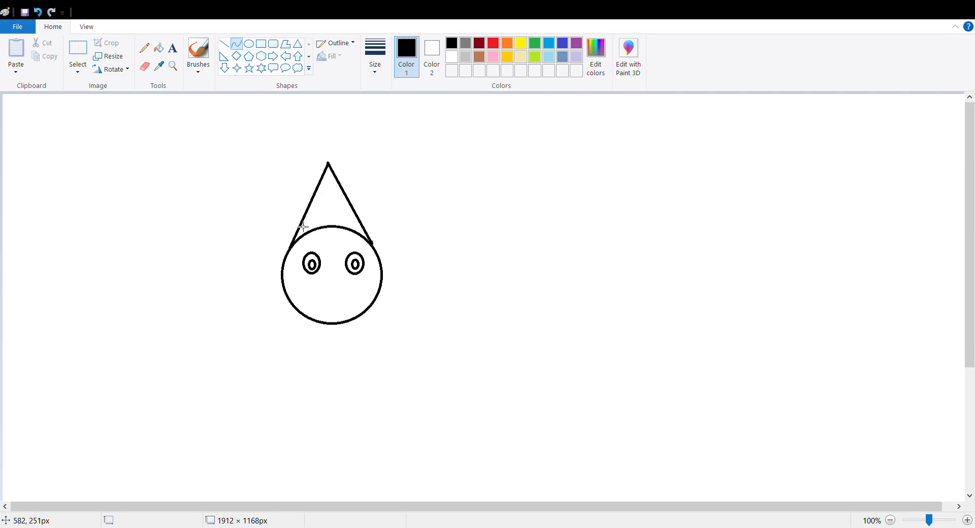
{"action": "mouse_move", "coordinate": [322, 297]}
{"action": "left_mouse_down"}
{"action": "mouse_move", "coordinate": [361, 296]}
{"action": "mouse_move", "coordinate": [341, 311]}
{"action": "left_mouse_up"}
{"action": "left_click", "coordinate": [329, 221]}
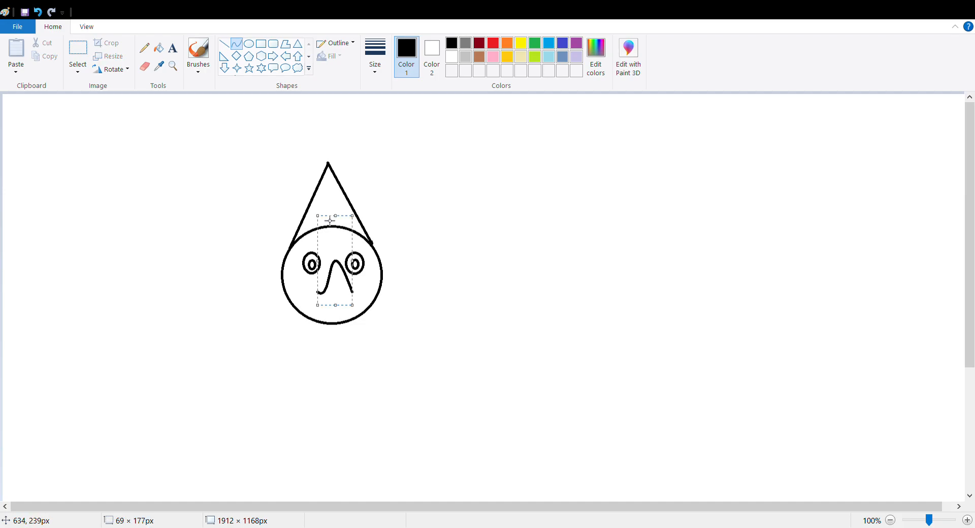
{"action": "key", "text": "Escape"}
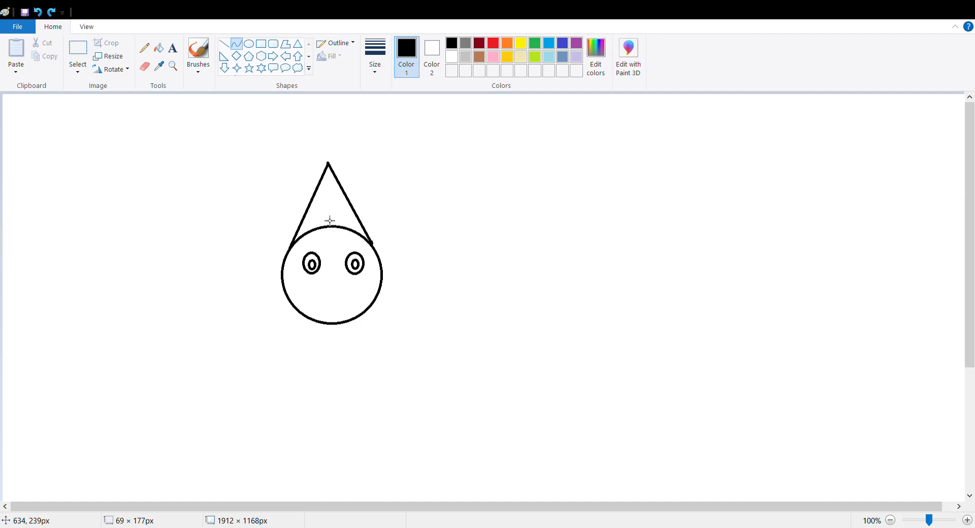
- Draw a smiling mouth about 72 × 29 px below the eyes with the Curve shape
{"action": "left_click", "coordinate": [241, 47]}
{"action": "left_click_drag", "start_coordinate": [322, 300], "coordinate": [341, 314]}
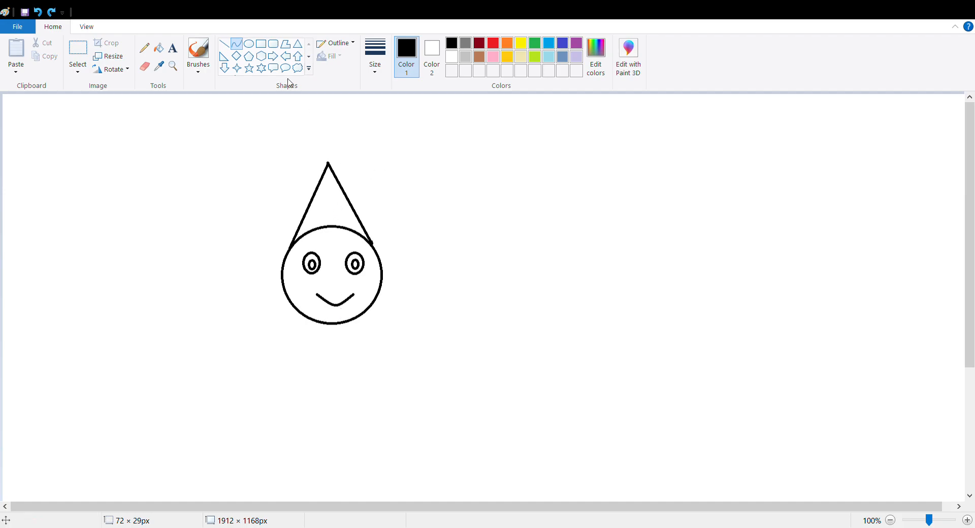
- Fill the cone hat with orange
{"action": "left_click", "coordinate": [160, 49]}
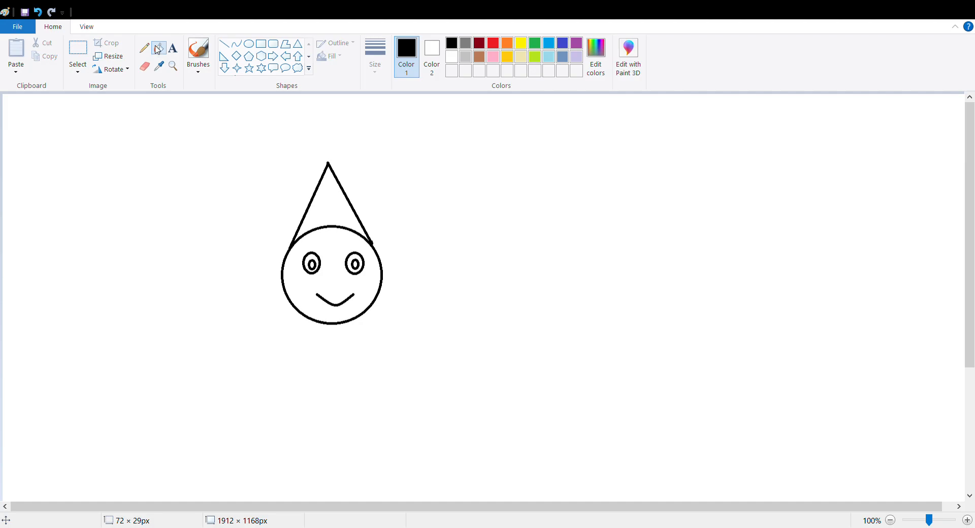
{"action": "left_click", "coordinate": [507, 44]}
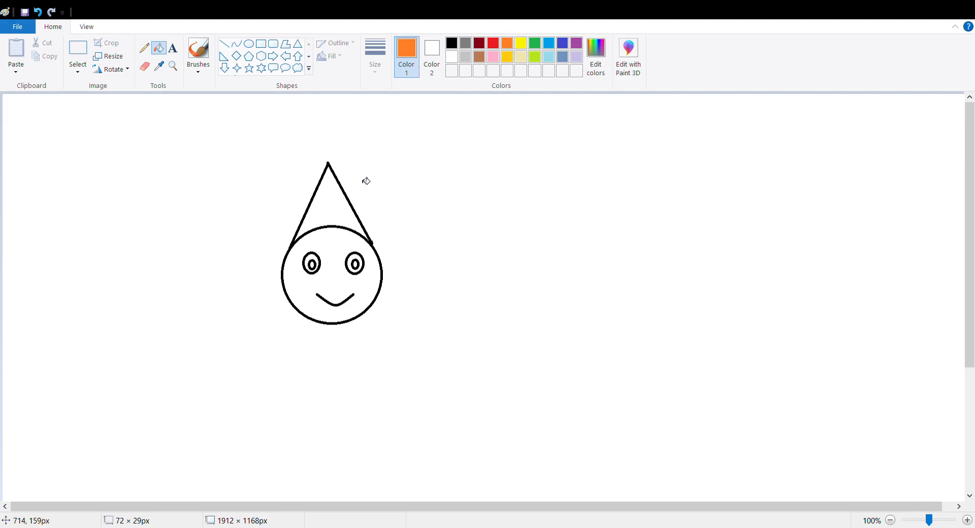
{"action": "left_click", "coordinate": [336, 205]}
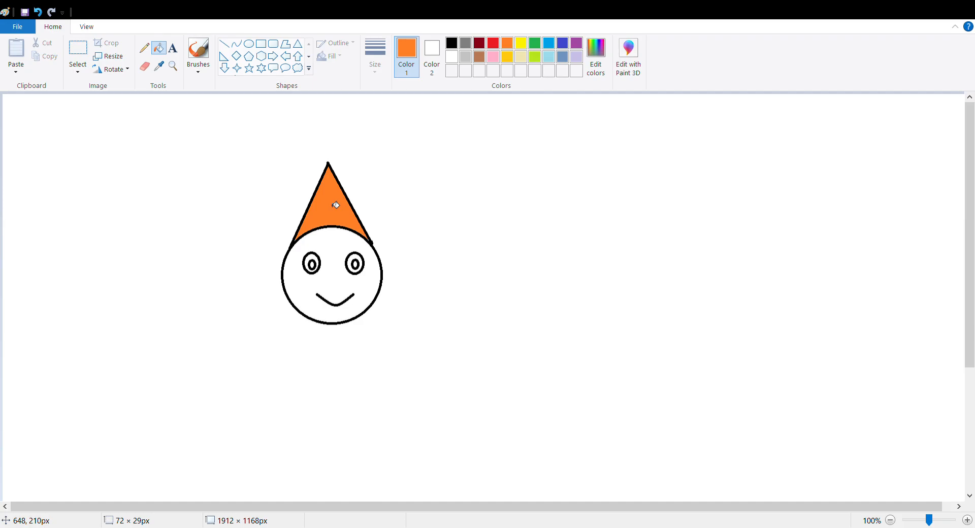
- Decorate the hat with a lime six-point star about 18 × 21 px and a yellow five-point star about 29 × 17 px
{"action": "left_click", "coordinate": [262, 68]}
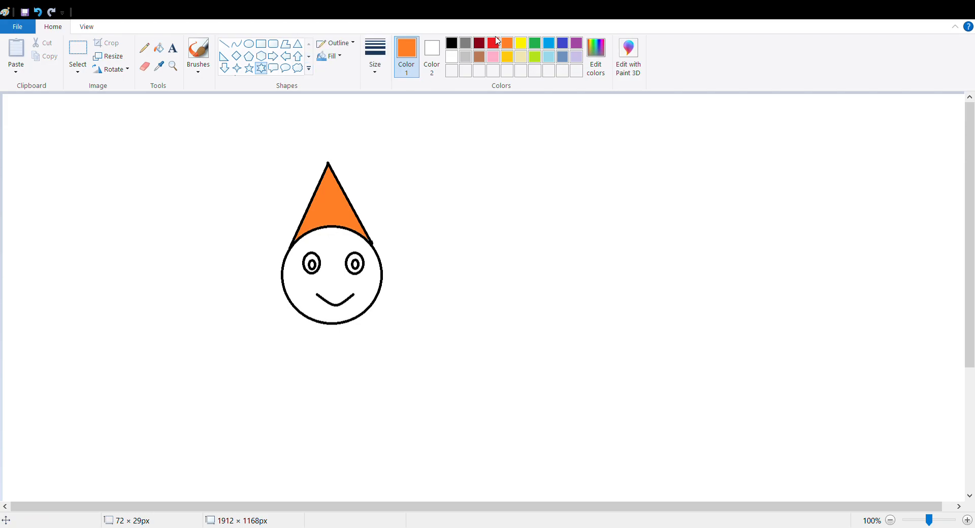
{"action": "left_click", "coordinate": [534, 56]}
{"action": "left_click_drag", "start_coordinate": [319, 205], "coordinate": [328, 215]}
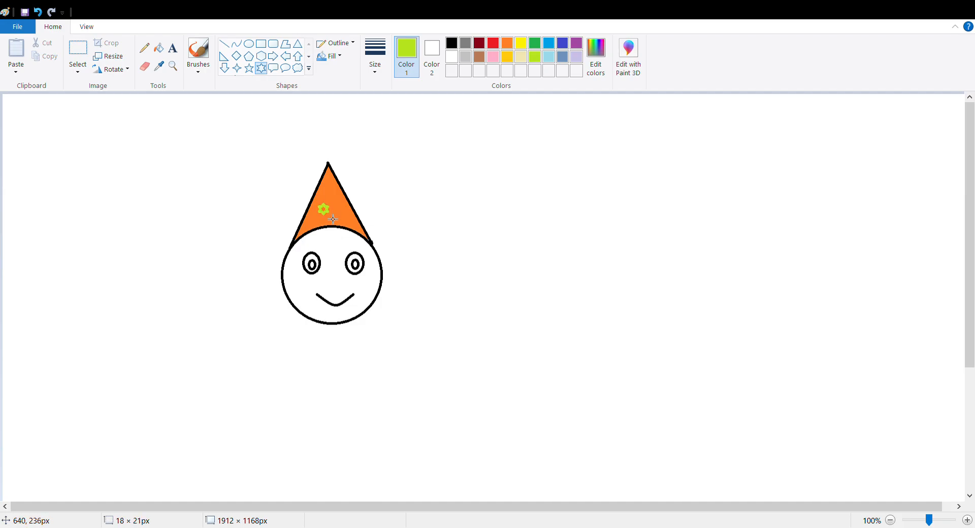
{"action": "left_click", "coordinate": [248, 68]}
{"action": "left_click", "coordinate": [538, 44]}
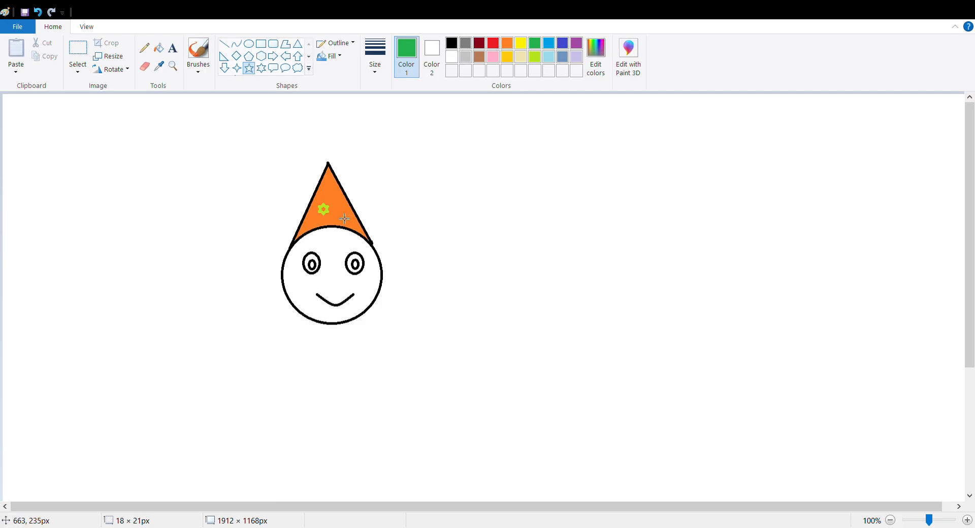
{"action": "left_click_drag", "start_coordinate": [340, 215], "coordinate": [360, 229]}
{"action": "left_click", "coordinate": [526, 45]}
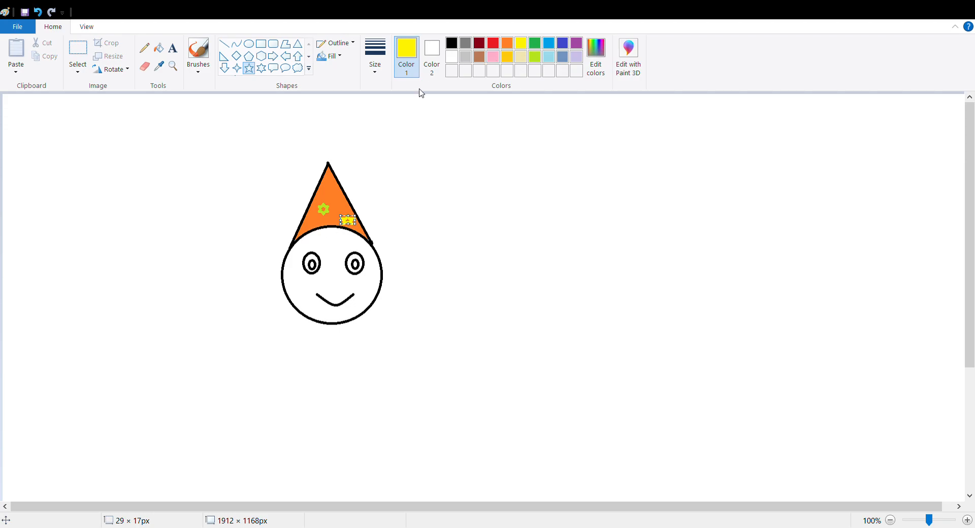
- Add a green six-point star about 16 × 28 px near the hat's tip and a green five-point star at its lower left
{"action": "left_click", "coordinate": [262, 68]}
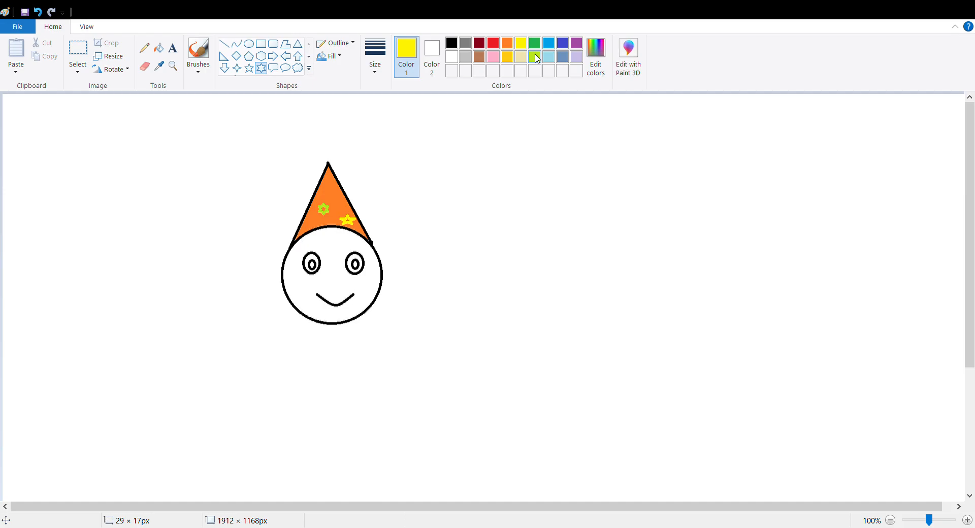
{"action": "left_click", "coordinate": [536, 58]}
{"action": "left_click", "coordinate": [534, 45]}
{"action": "mouse_move", "coordinate": [330, 185]}
{"action": "left_mouse_down"}
{"action": "mouse_move", "coordinate": [346, 208]}
{"action": "mouse_move", "coordinate": [338, 199]}
{"action": "left_mouse_up"}
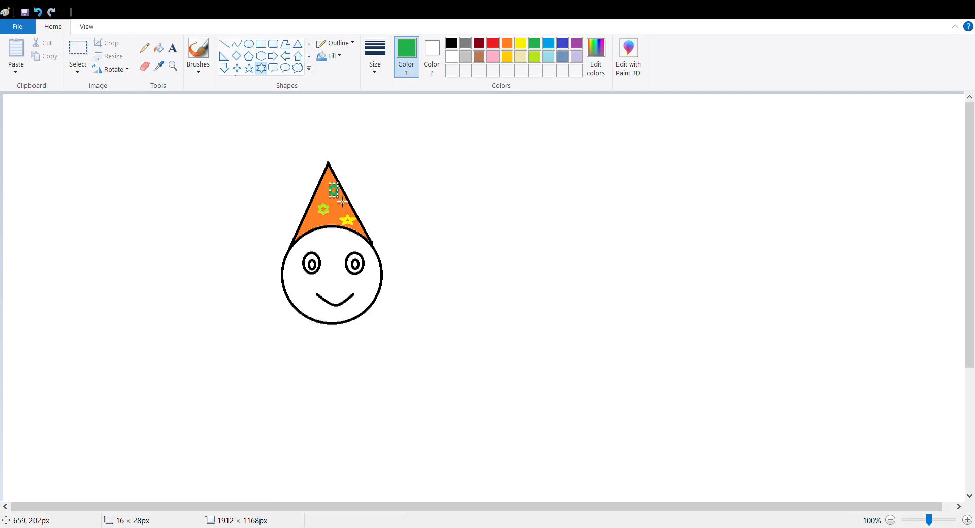
{"action": "left_click", "coordinate": [249, 67]}
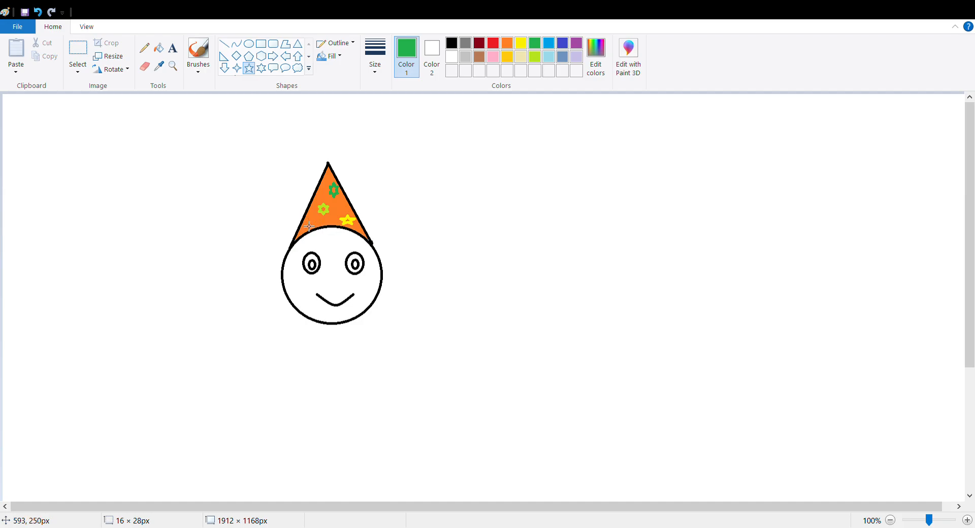
{"action": "mouse_move", "coordinate": [312, 222]}
{"action": "left_mouse_down"}
{"action": "mouse_move", "coordinate": [325, 233]}
{"action": "mouse_move", "coordinate": [308, 216]}
{"action": "left_mouse_up"}
{"action": "left_click", "coordinate": [343, 211]}
- Add two small lime five-point stars to the hat, one near each slanted edge
{"action": "left_click", "coordinate": [533, 57]}
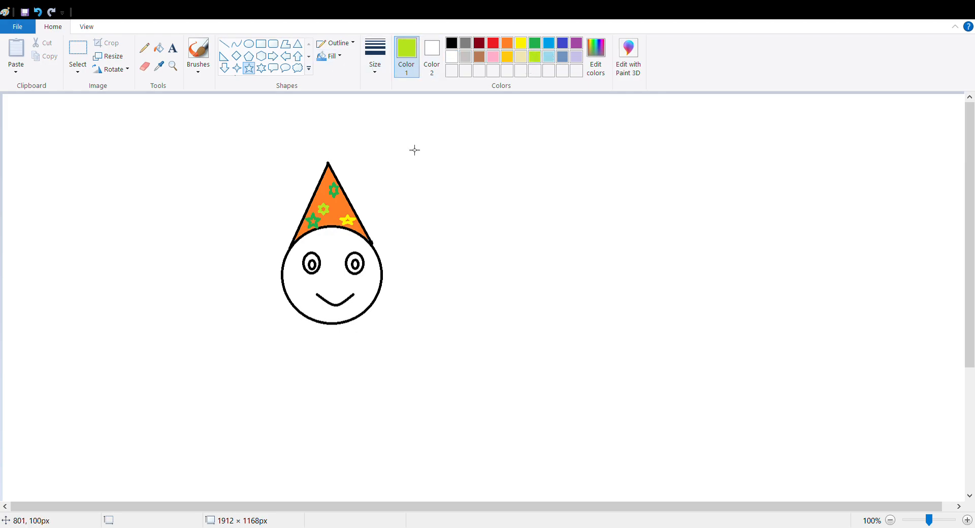
{"action": "mouse_move", "coordinate": [346, 208]}
{"action": "left_mouse_down"}
{"action": "mouse_move", "coordinate": [350, 220]}
{"action": "mouse_move", "coordinate": [342, 203]}
{"action": "left_mouse_up"}
{"action": "left_click_drag", "start_coordinate": [324, 198], "coordinate": [317, 189]}
{"action": "left_click", "coordinate": [342, 222]}
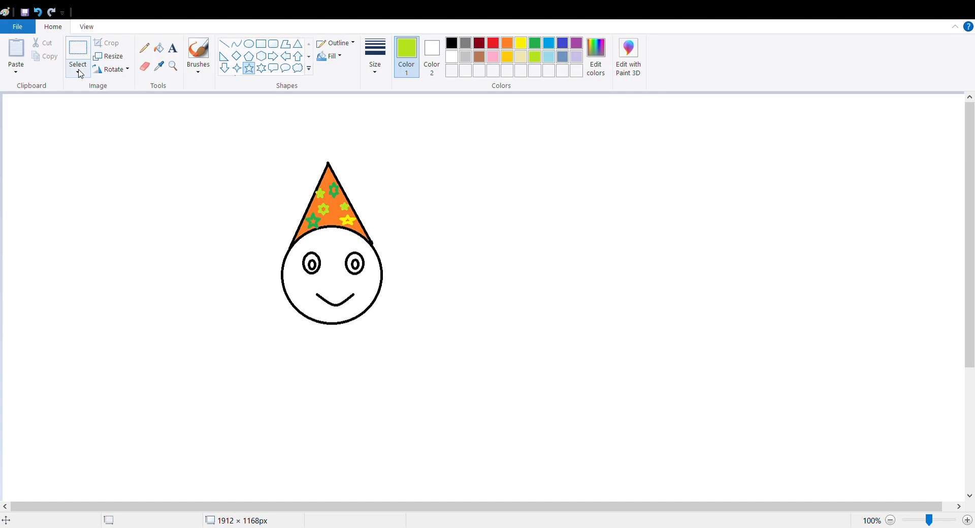
- Enclose the hat in a rectangular selection about 275 × 187 px and clear the selection
{"action": "left_click", "coordinate": [80, 73]}
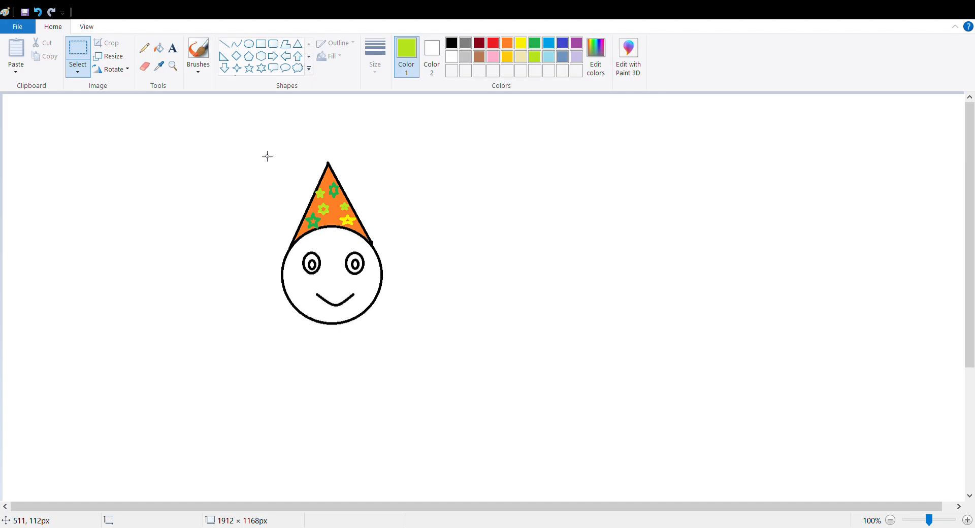
{"action": "left_click_drag", "start_coordinate": [262, 150], "coordinate": [404, 248]}
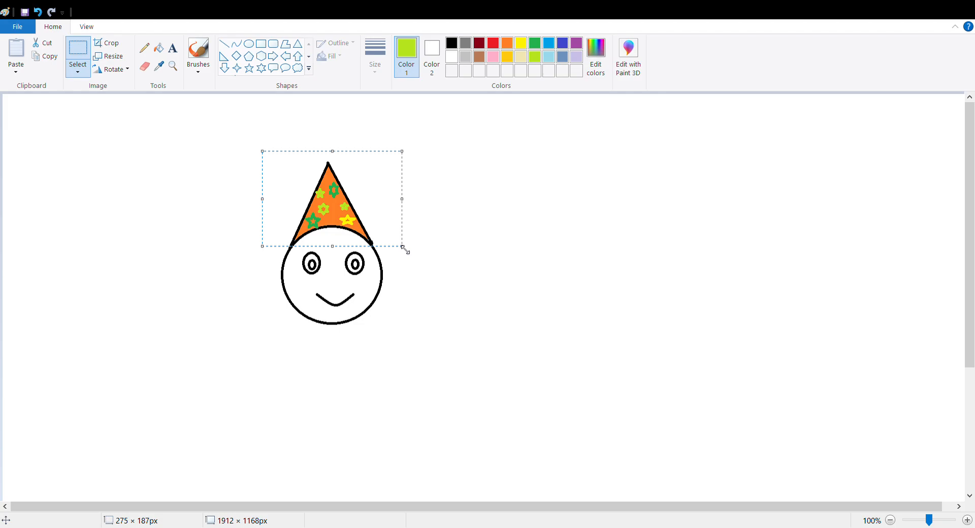
{"action": "left_click", "coordinate": [166, 216]}
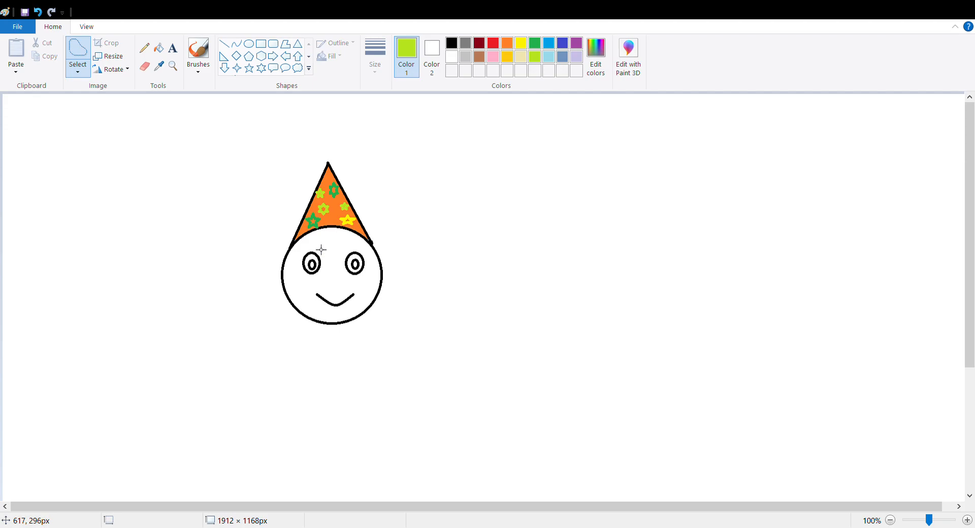
- Outline the left eye with a free-form selection and clear it
{"action": "mouse_move", "coordinate": [322, 249]}
{"action": "left_mouse_down"}
{"action": "mouse_move", "coordinate": [311, 245]}
{"action": "mouse_move", "coordinate": [299, 265]}
{"action": "mouse_move", "coordinate": [311, 283]}
{"action": "mouse_move", "coordinate": [331, 261]}
{"action": "mouse_move", "coordinate": [318, 250]}
{"action": "left_mouse_up"}
{"action": "left_click_drag", "start_coordinate": [319, 249], "coordinate": [315, 250]}
{"action": "left_click", "coordinate": [239, 190]}
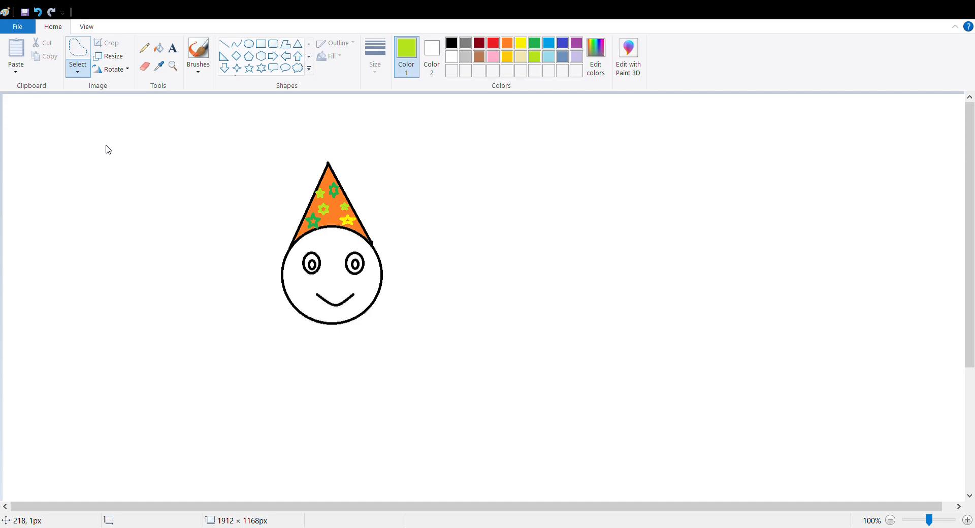
- Select the entire drawing, shift it slightly downward, and clear the selection
{"action": "key", "text": "ctrl+a"}
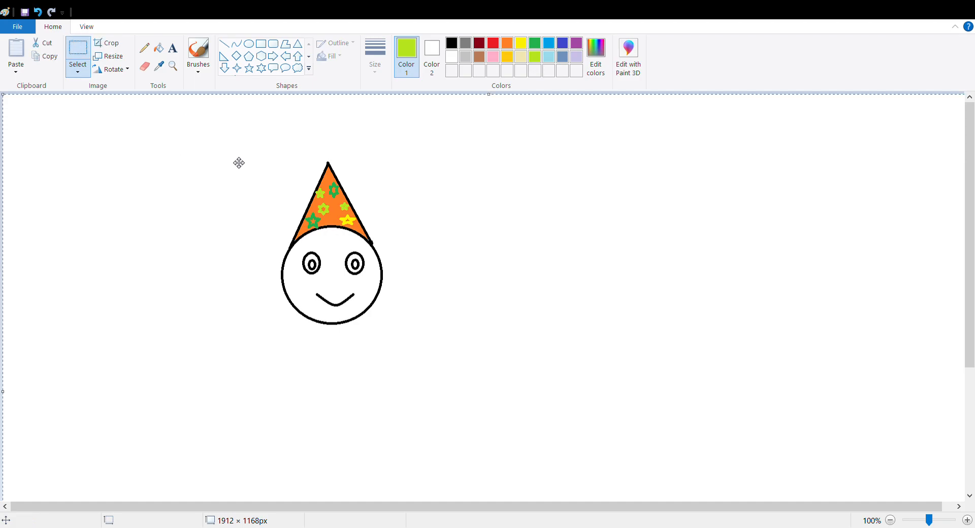
{"action": "mouse_move", "coordinate": [274, 173]}
{"action": "left_mouse_down"}
{"action": "mouse_move", "coordinate": [315, 252]}
{"action": "mouse_move", "coordinate": [264, 181]}
{"action": "mouse_move", "coordinate": [351, 193]}
{"action": "mouse_move", "coordinate": [326, 181]}
{"action": "mouse_move", "coordinate": [237, 176]}
{"action": "mouse_move", "coordinate": [261, 216]}
{"action": "mouse_move", "coordinate": [338, 177]}
{"action": "mouse_move", "coordinate": [244, 209]}
{"action": "mouse_move", "coordinate": [466, 171]}
{"action": "mouse_move", "coordinate": [331, 185]}
{"action": "mouse_move", "coordinate": [239, 176]}
{"action": "mouse_move", "coordinate": [311, 199]}
{"action": "mouse_move", "coordinate": [446, 176]}
{"action": "mouse_move", "coordinate": [294, 174]}
{"action": "mouse_move", "coordinate": [277, 209]}
{"action": "mouse_move", "coordinate": [440, 194]}
{"action": "mouse_move", "coordinate": [340, 154]}
{"action": "mouse_move", "coordinate": [157, 155]}
{"action": "mouse_move", "coordinate": [301, 167]}
{"action": "mouse_move", "coordinate": [452, 164]}
{"action": "mouse_move", "coordinate": [303, 166]}
{"action": "mouse_move", "coordinate": [403, 159]}
{"action": "mouse_move", "coordinate": [394, 307]}
{"action": "mouse_move", "coordinate": [306, 210]}
{"action": "mouse_move", "coordinate": [440, 170]}
{"action": "mouse_move", "coordinate": [361, 148]}
{"action": "mouse_move", "coordinate": [259, 150]}
{"action": "mouse_move", "coordinate": [340, 147]}
{"action": "mouse_move", "coordinate": [300, 148]}
{"action": "mouse_move", "coordinate": [358, 193]}
{"action": "mouse_move", "coordinate": [329, 152]}
{"action": "mouse_move", "coordinate": [252, 161]}
{"action": "mouse_move", "coordinate": [315, 175]}
{"action": "mouse_move", "coordinate": [285, 142]}
{"action": "mouse_move", "coordinate": [294, 187]}
{"action": "mouse_move", "coordinate": [275, 177]}
{"action": "left_mouse_up"}
{"action": "key", "text": "ctrl+a"}
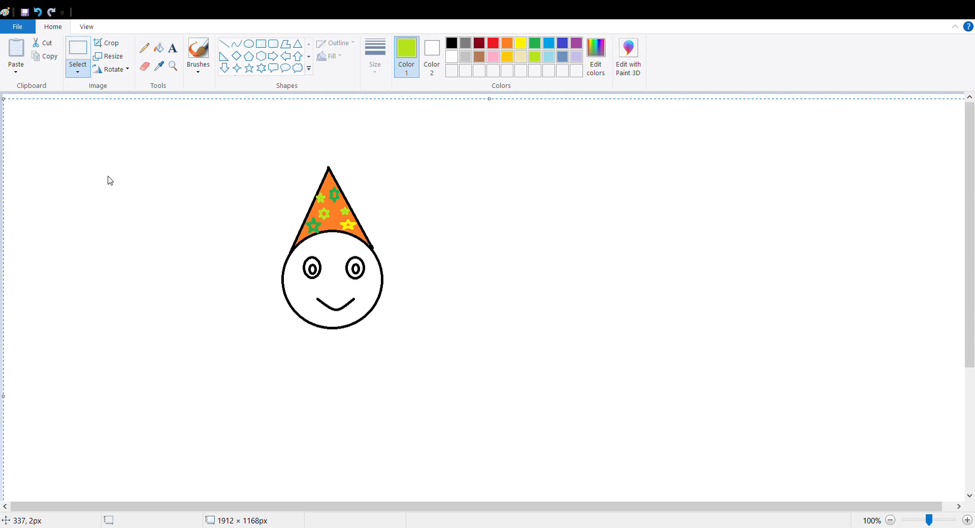
{"action": "left_click", "coordinate": [107, 111]}
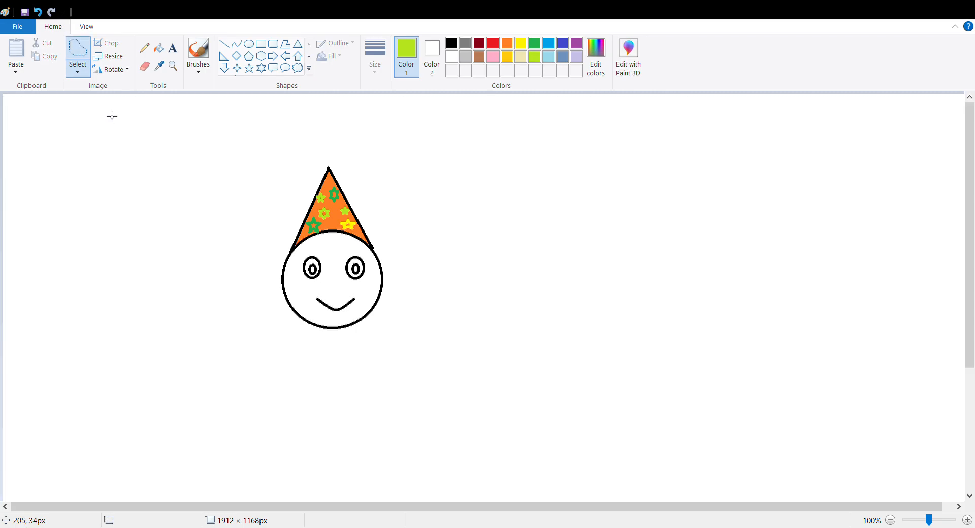
- Delete the left eye using a free-form selection around it, and undo the deletion
{"action": "mouse_move", "coordinate": [322, 254]}
{"action": "left_mouse_down"}
{"action": "mouse_move", "coordinate": [296, 260]}
{"action": "mouse_move", "coordinate": [309, 290]}
{"action": "mouse_move", "coordinate": [334, 284]}
{"action": "mouse_move", "coordinate": [330, 258]}
{"action": "mouse_move", "coordinate": [315, 252]}
{"action": "left_mouse_up"}
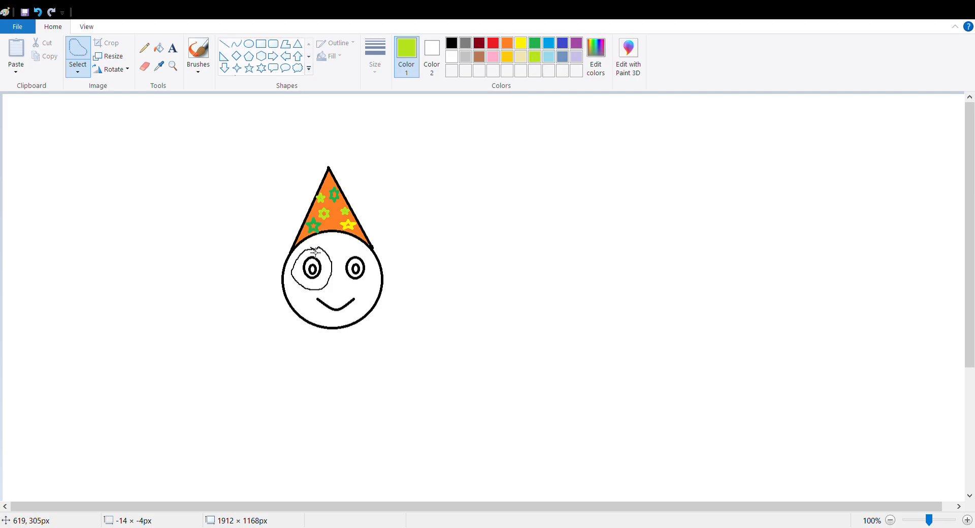
{"action": "left_click_drag", "start_coordinate": [315, 252], "coordinate": [312, 251]}
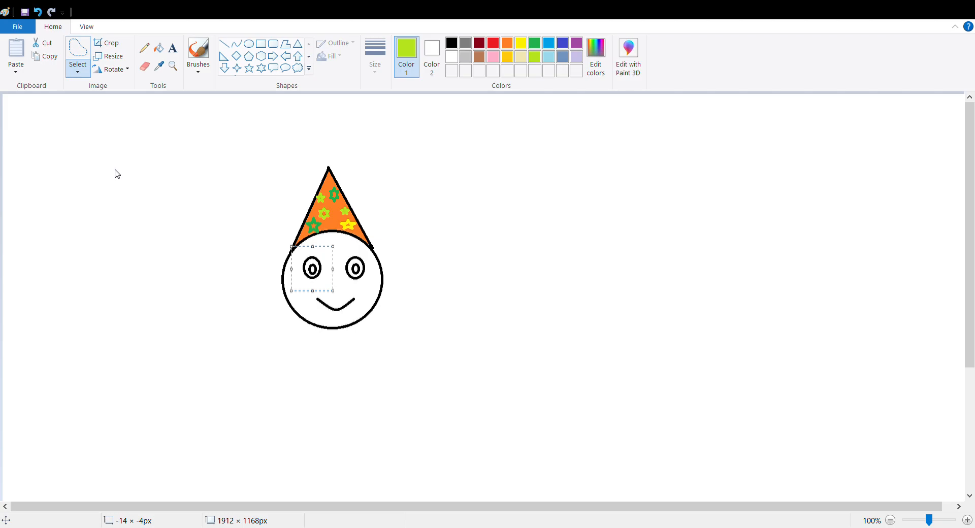
{"action": "key", "text": "Delete"}
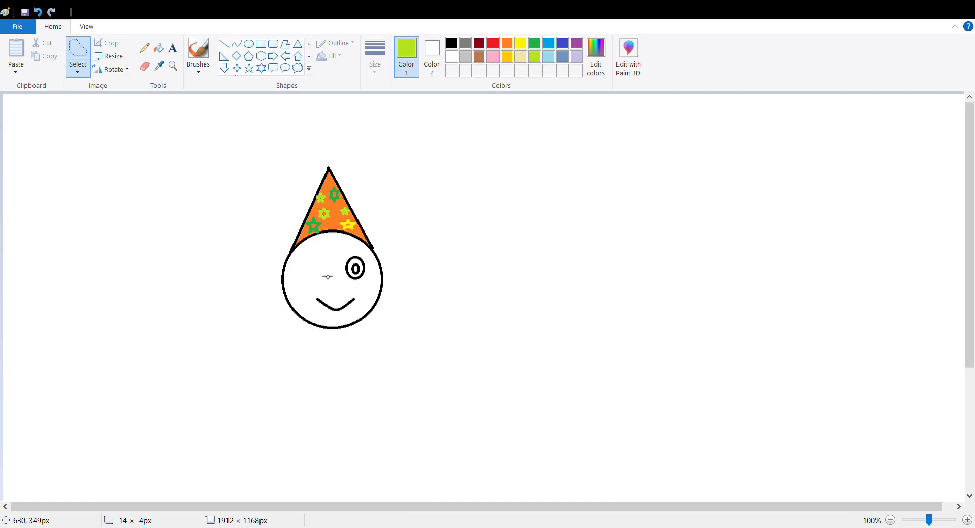
{"action": "key", "text": "ctrl+z"}
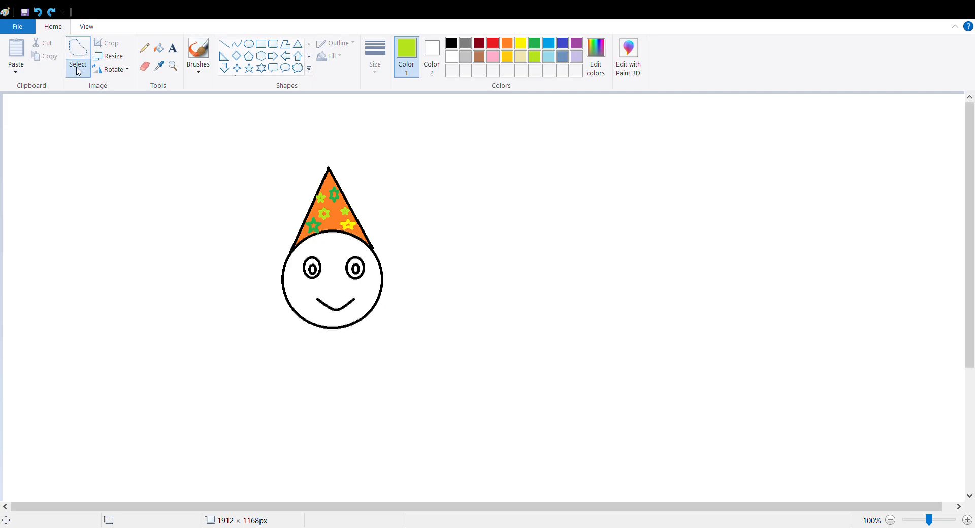
- Cut the party hat out of the drawing with a rectangular selection about 205 × 207 px
{"action": "left_click", "coordinate": [113, 96]}
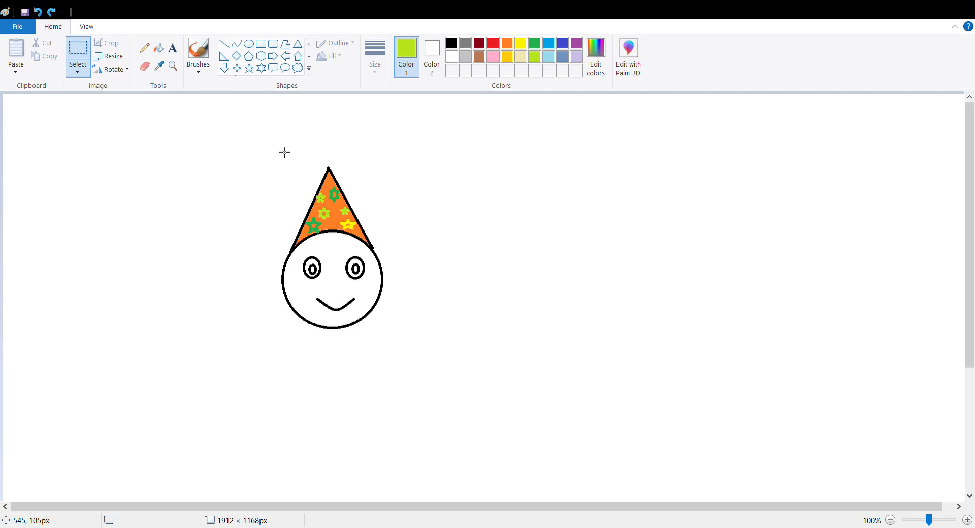
{"action": "left_click_drag", "start_coordinate": [284, 153], "coordinate": [388, 257]}
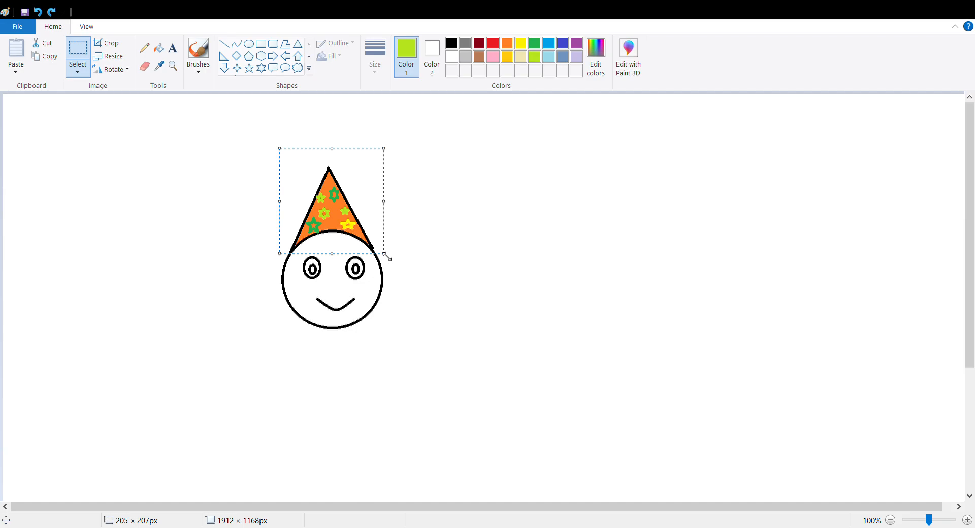
{"action": "left_click", "coordinate": [42, 45]}
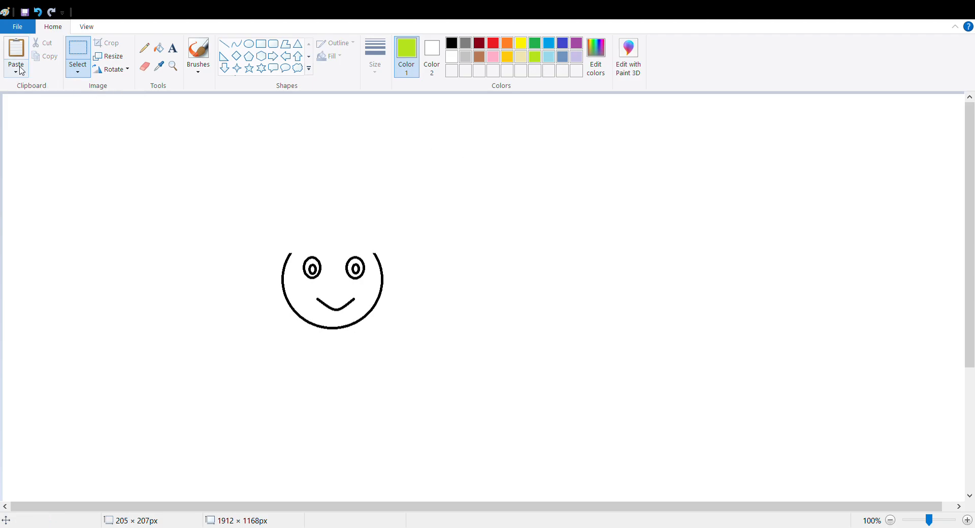
{"action": "left_click", "coordinate": [484, 185]}
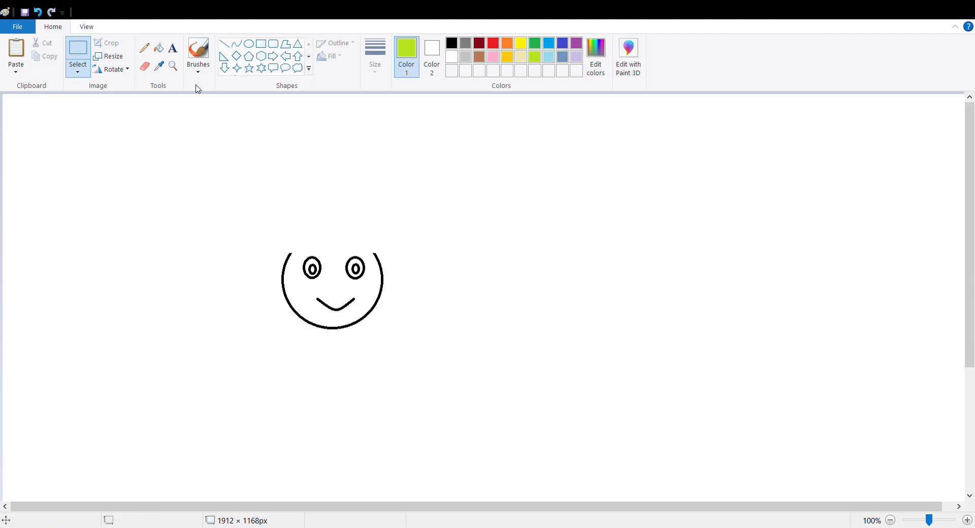
- Paste the cut hat, fit it back onto the top of the face, and clear the selection
{"action": "left_click", "coordinate": [17, 51]}
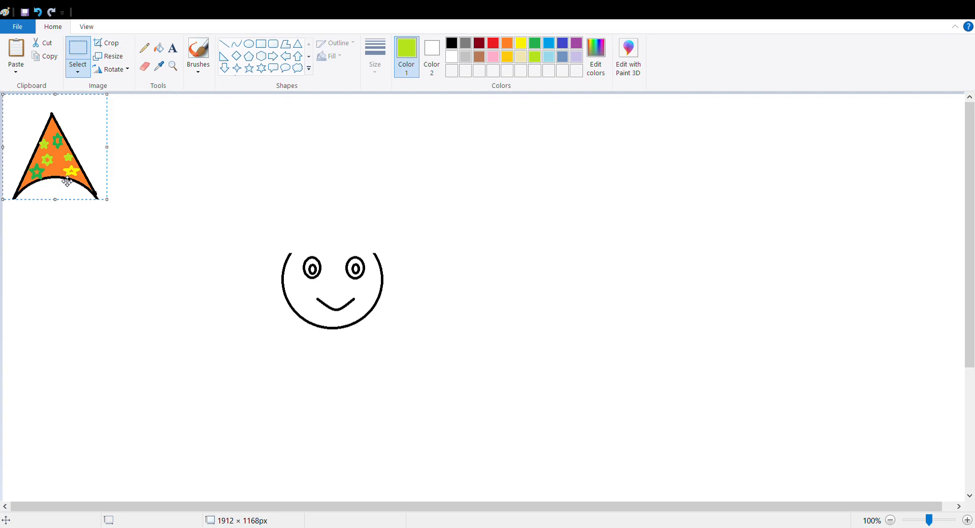
{"action": "left_click_drag", "start_coordinate": [66, 181], "coordinate": [350, 231]}
{"action": "left_click", "coordinate": [396, 236]}
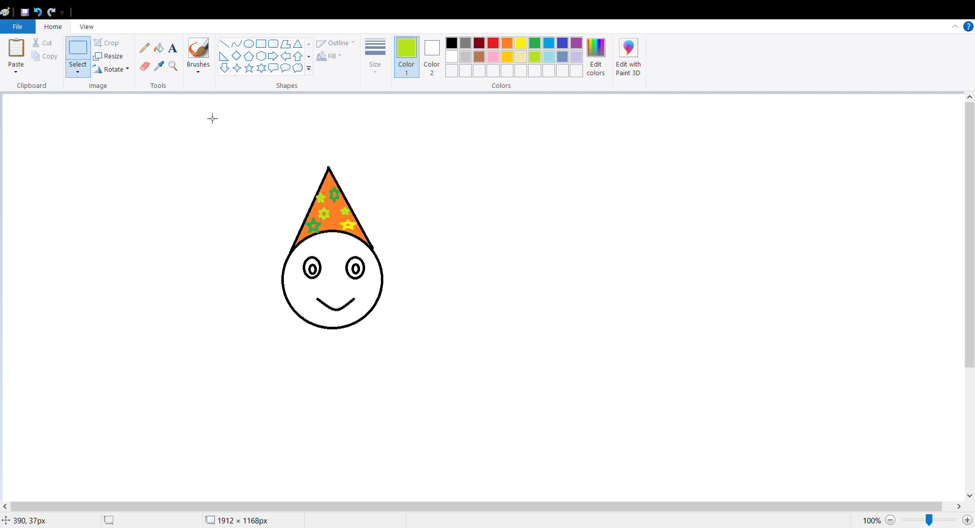
{"action": "left_click_drag", "start_coordinate": [261, 173], "coordinate": [416, 250]}
{"action": "left_click_drag", "start_coordinate": [342, 177], "coordinate": [342, 167]}
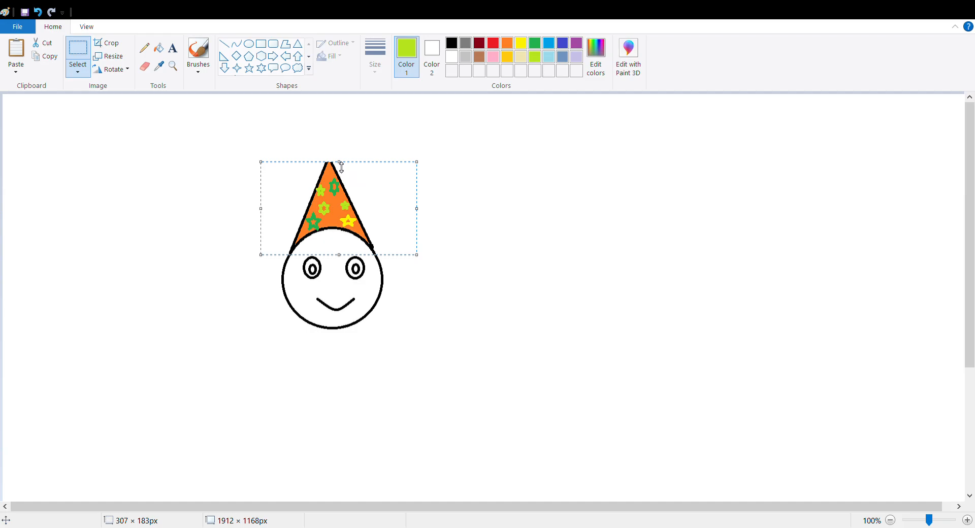
{"action": "key", "text": "ctrl+z"}
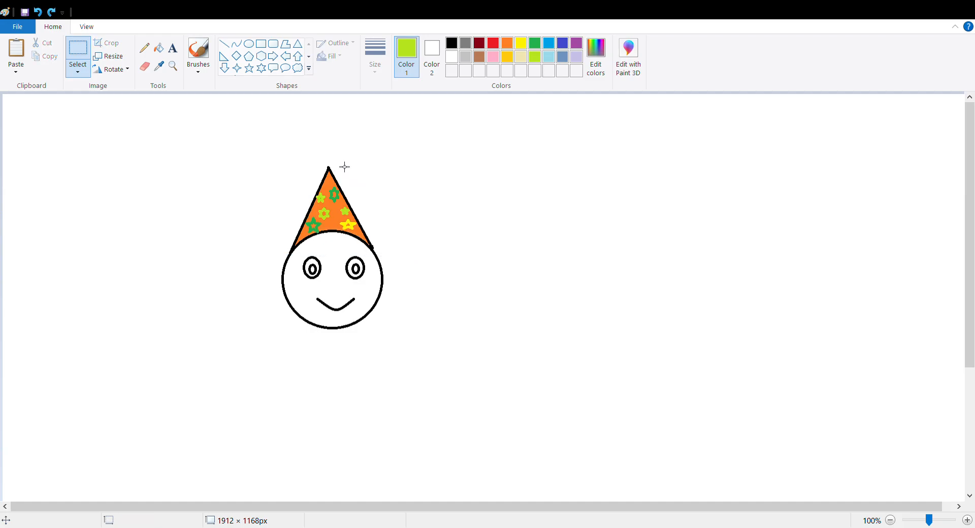
- Copy the hat with a rectangular selection about 268 × 210 px and paste a duplicate to the upper right of the face
{"action": "left_click_drag", "start_coordinate": [264, 149], "coordinate": [401, 256]}
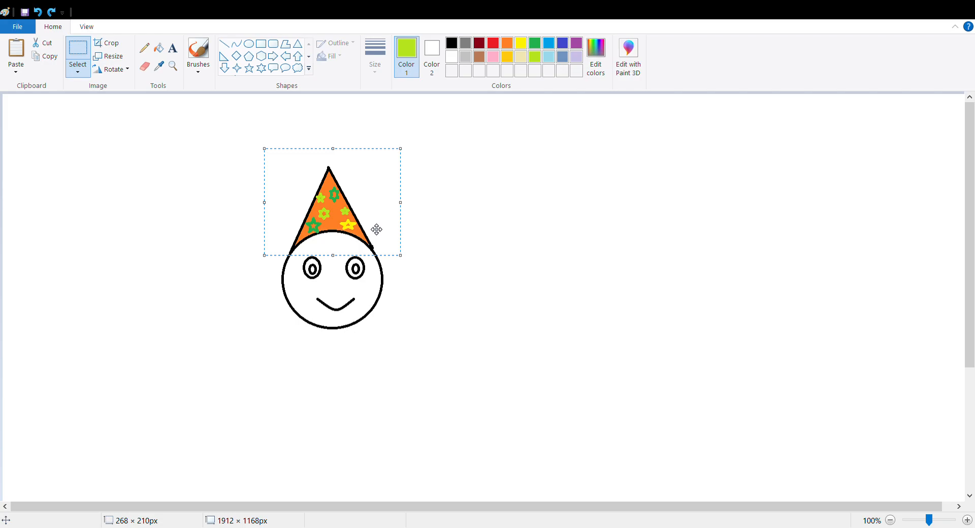
{"action": "left_click", "coordinate": [45, 59]}
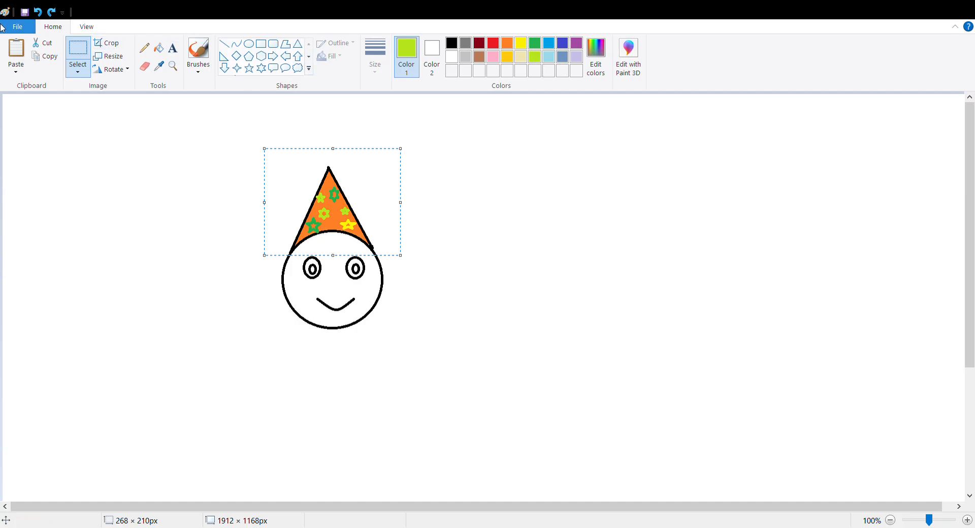
{"action": "left_click", "coordinate": [51, 155]}
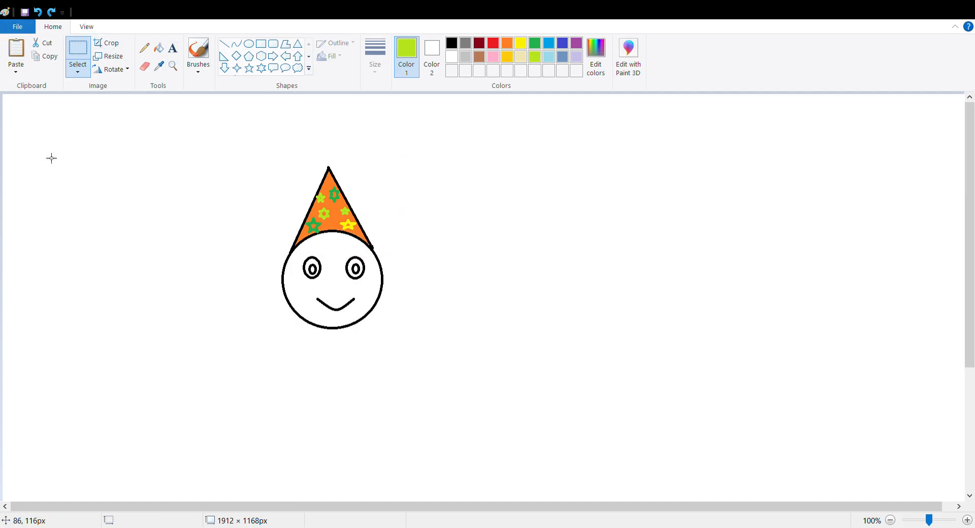
{"action": "left_click", "coordinate": [12, 55]}
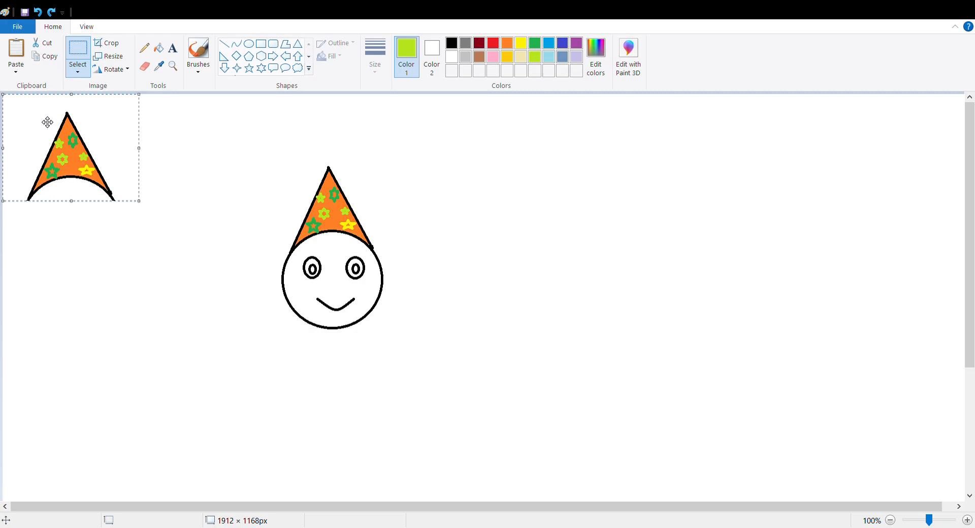
{"action": "left_click_drag", "start_coordinate": [47, 122], "coordinate": [682, 147]}
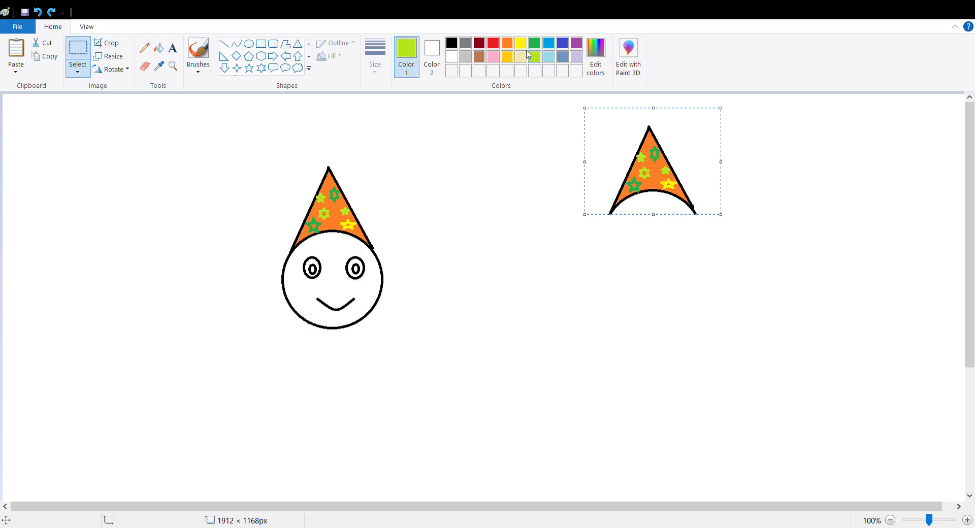
- Paste the Bhaktivedanta National School logo picture onto the canvas, look it over, and undo the paste
{"action": "left_click", "coordinate": [17, 76]}
{"action": "left_click", "coordinate": [37, 107]}
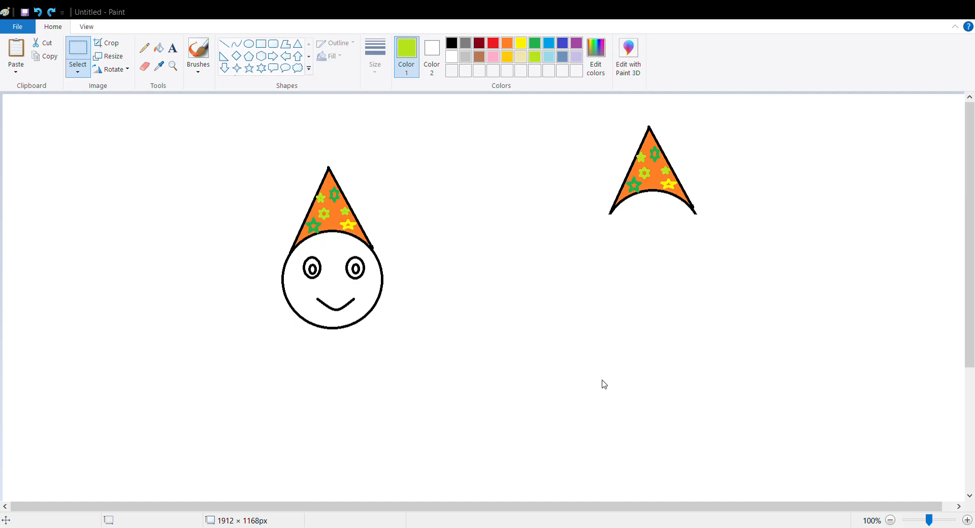
{"action": "key", "text": "ctrl+v"}
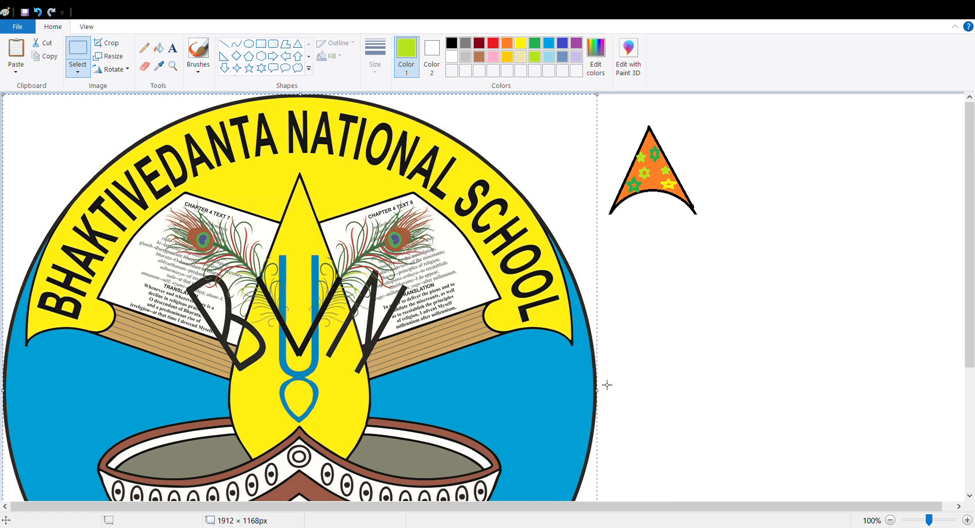
{"action": "scroll", "coordinate": [507, 282], "scroll_direction": "down", "scroll_amount": 3}
{"action": "scroll", "coordinate": [503, 279], "scroll_direction": "up", "scroll_amount": 5}
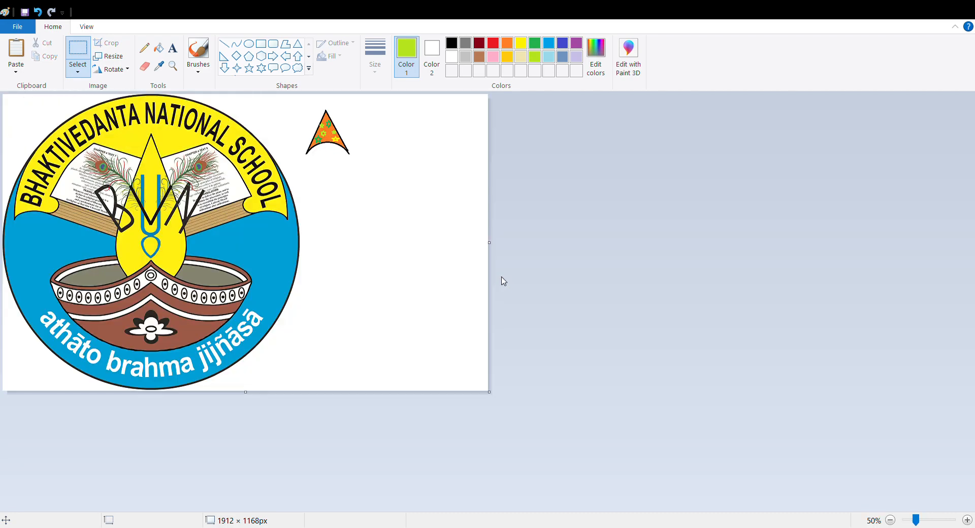
{"action": "scroll", "coordinate": [507, 282], "scroll_direction": "down", "scroll_amount": 2}
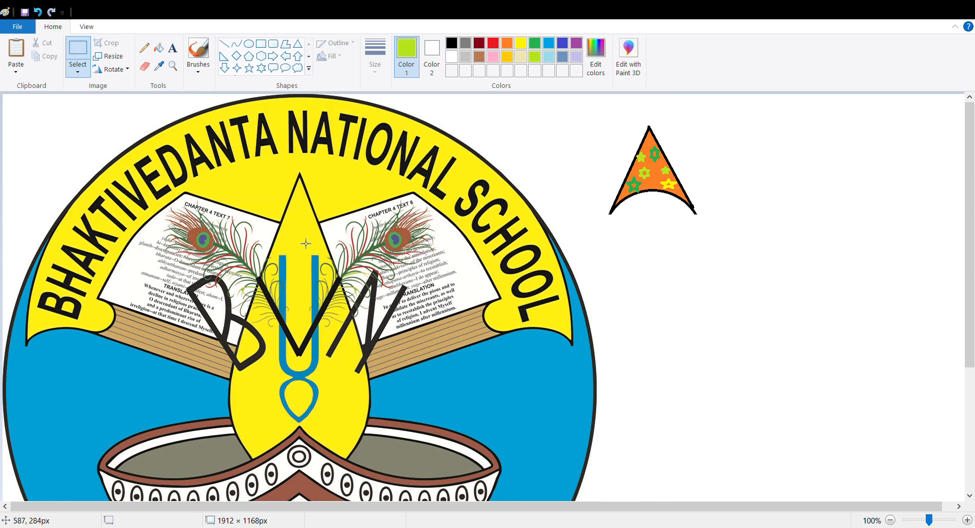
{"action": "scroll", "coordinate": [306, 244], "scroll_direction": "down", "scroll_amount": 5}
{"action": "scroll", "coordinate": [306, 244], "scroll_direction": "up", "scroll_amount": 3}
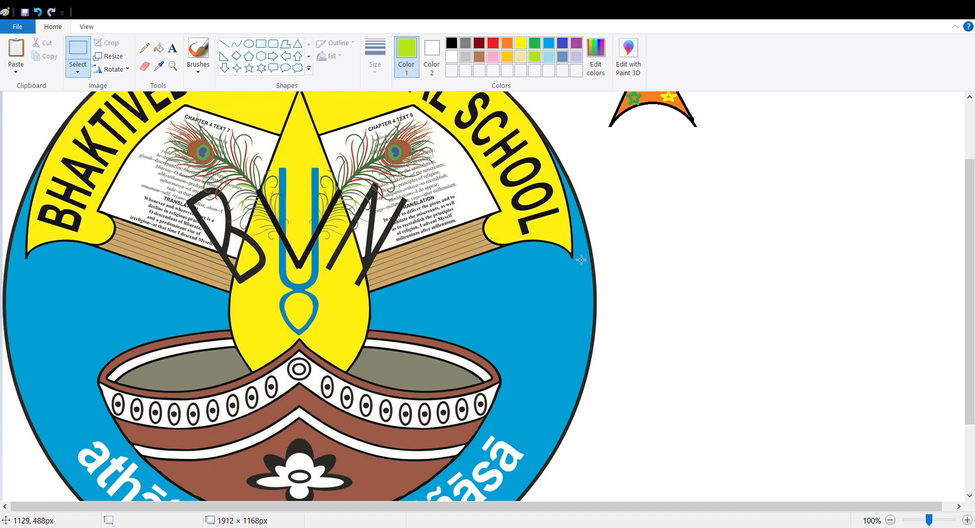
{"action": "key", "text": "ctrl+z"}
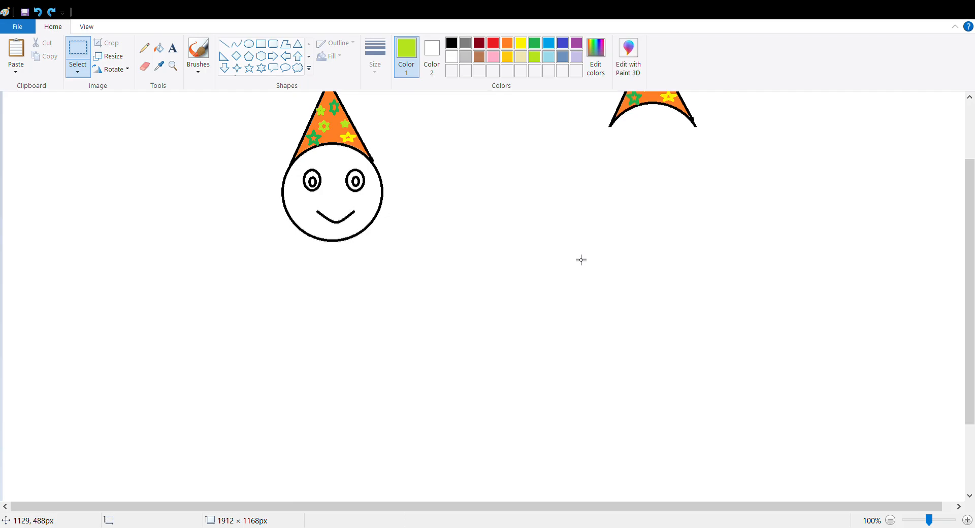
{"action": "scroll", "coordinate": [581, 260], "scroll_direction": "up", "scroll_amount": 3}
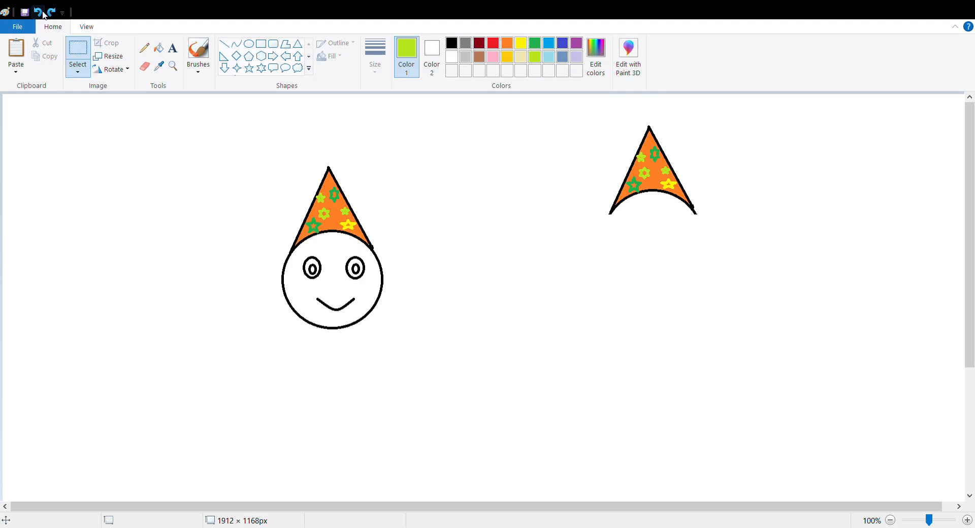
- Undo the placement of the duplicate hat and redo it
{"action": "left_click", "coordinate": [38, 12]}
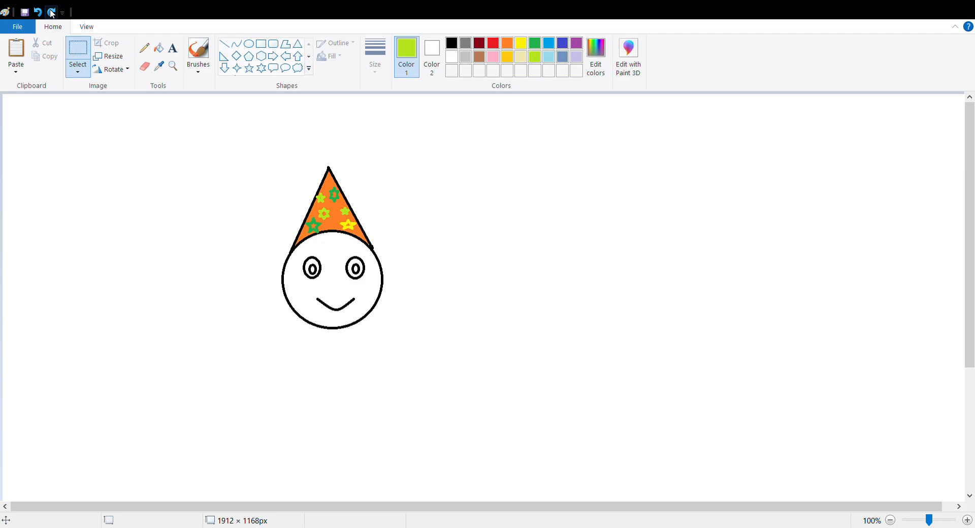
{"action": "left_click", "coordinate": [51, 13]}
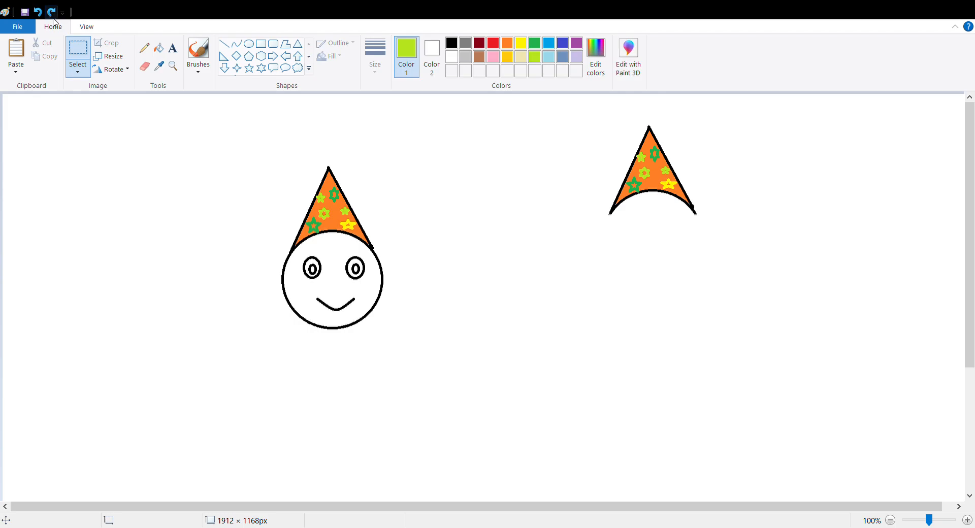
{"action": "left_click", "coordinate": [52, 12]}
- View the drawing enlarged to 200% and reduced to 50%, and restore the zoom to 100%
{"action": "left_click", "coordinate": [86, 28]}
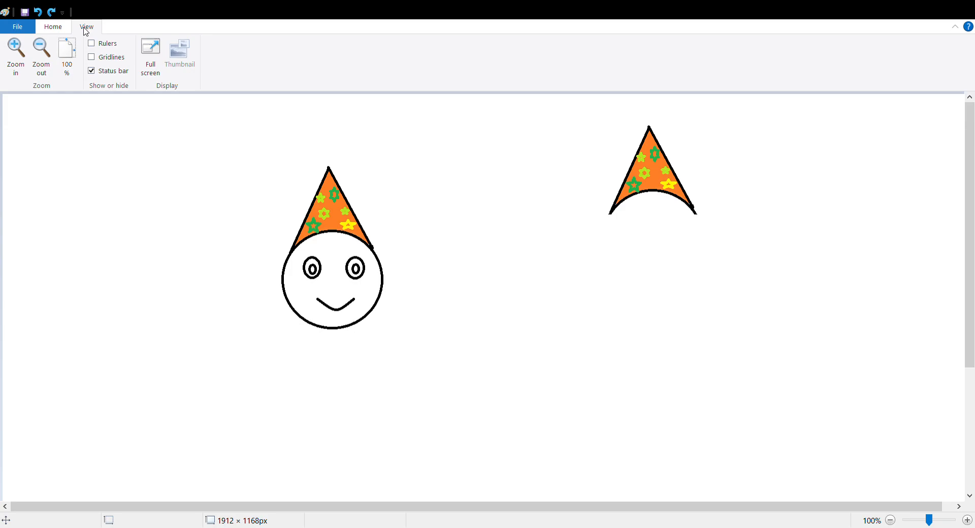
{"action": "left_click", "coordinate": [22, 63]}
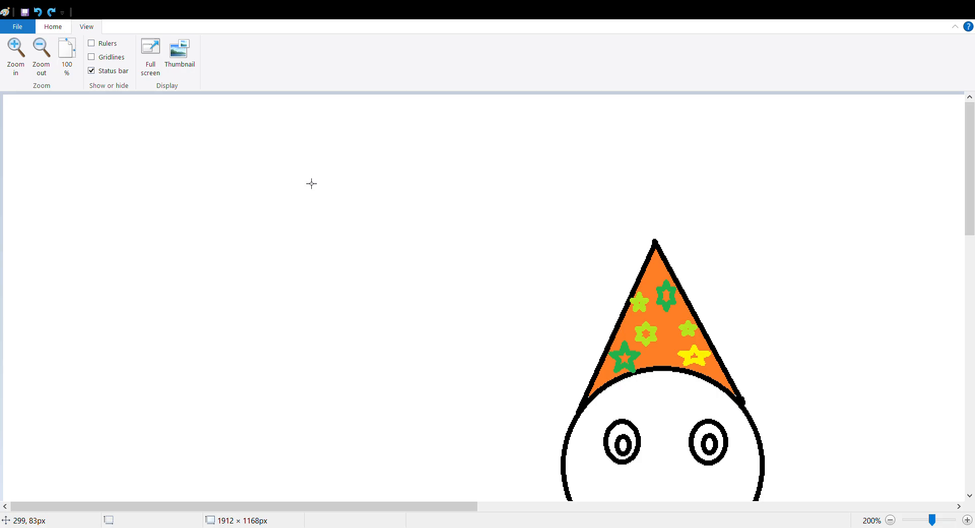
{"action": "scroll", "coordinate": [311, 183], "scroll_direction": "down", "scroll_amount": 5, "text": "ctrl"}
{"action": "scroll", "coordinate": [311, 184], "scroll_direction": "up", "scroll_amount": 3, "text": "ctrl"}
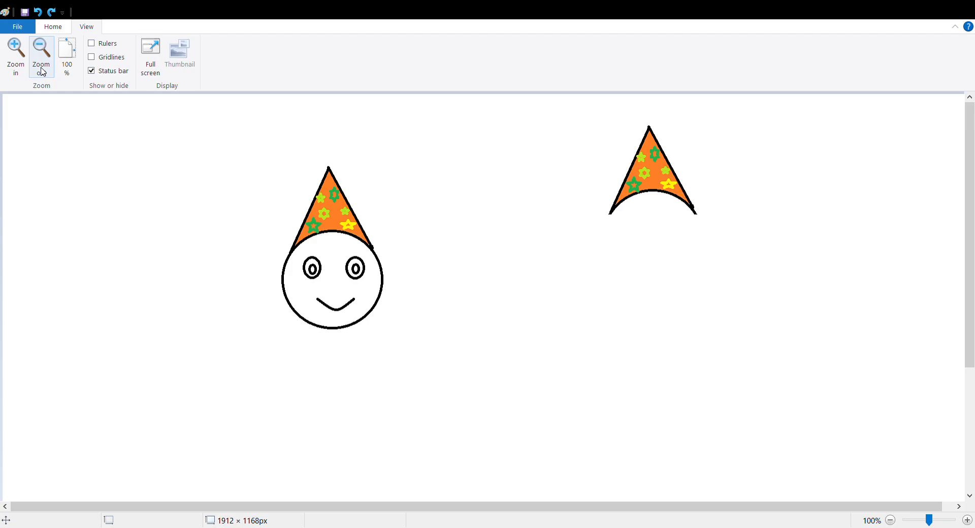
{"action": "left_click", "coordinate": [42, 71]}
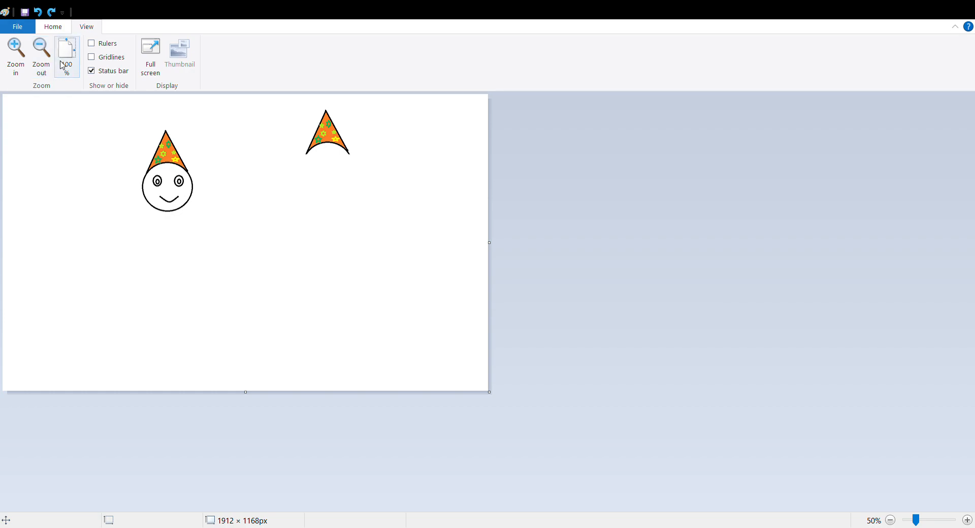
{"action": "left_click", "coordinate": [65, 65]}
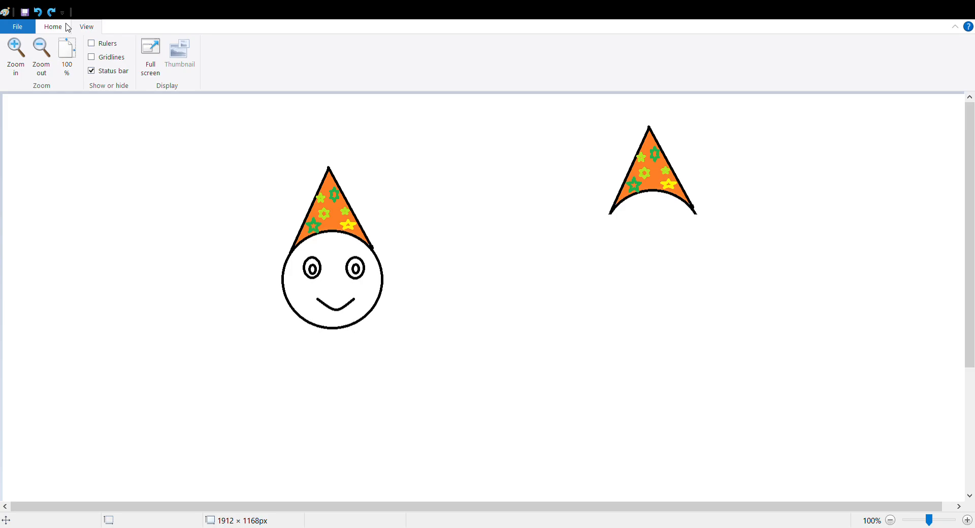
{"action": "left_click", "coordinate": [53, 26]}
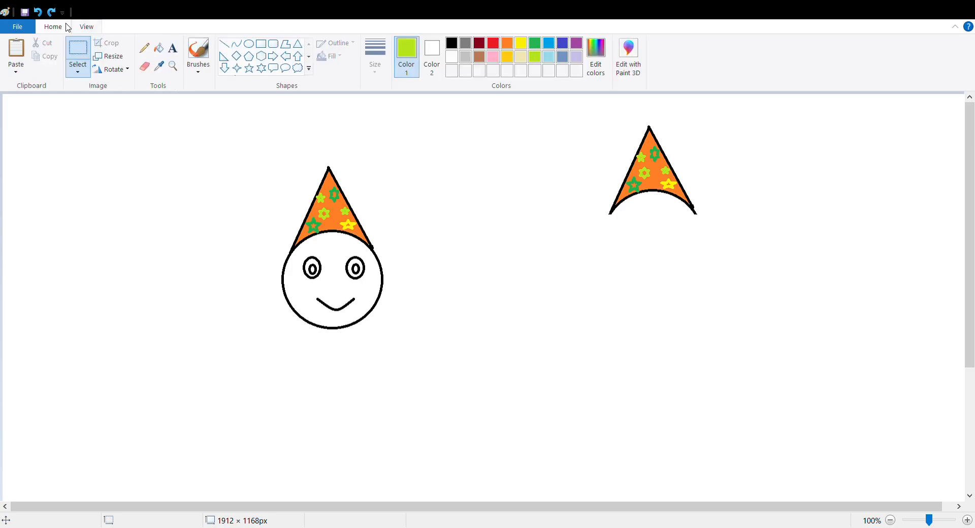
- Save the drawing to a file
{"action": "left_click", "coordinate": [21, 29]}
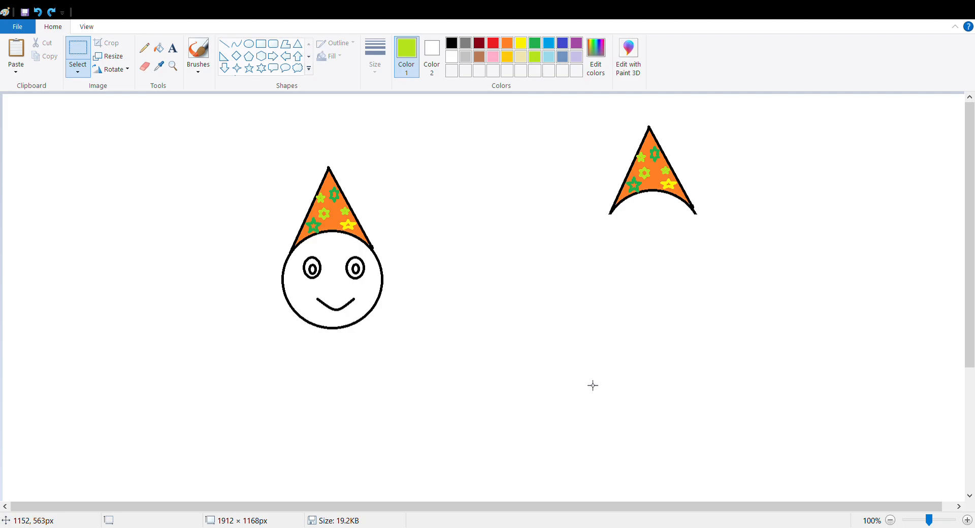
{"action": "left_click", "coordinate": [89, 54]}
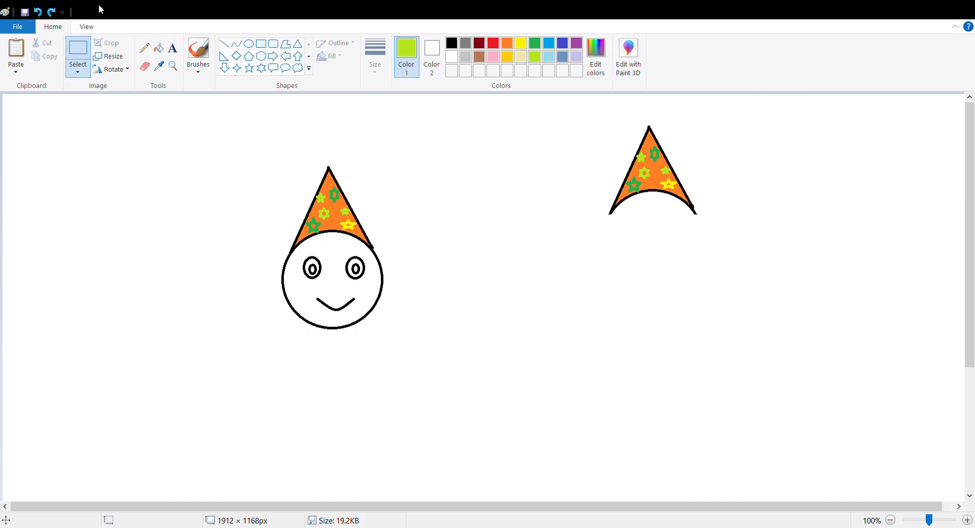